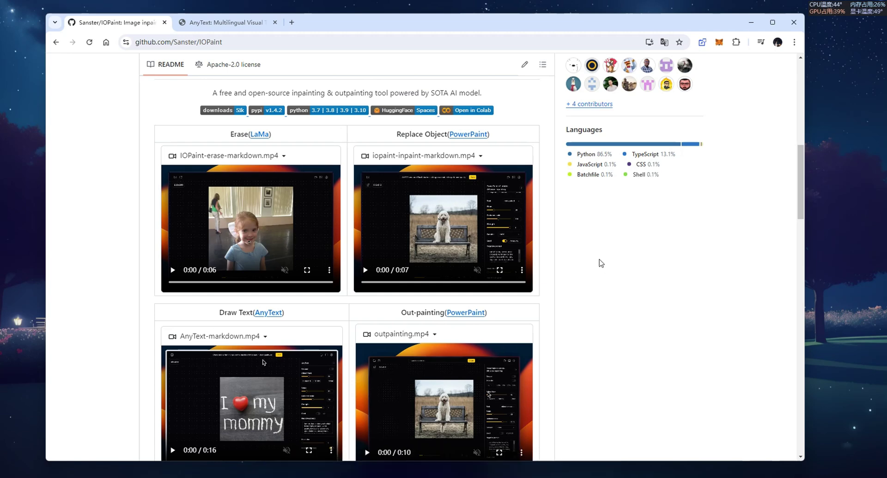
Watch the Erase (LaMa) demo video in full screen from the IOPaint README.
scroll(600, 262, "down", 1)
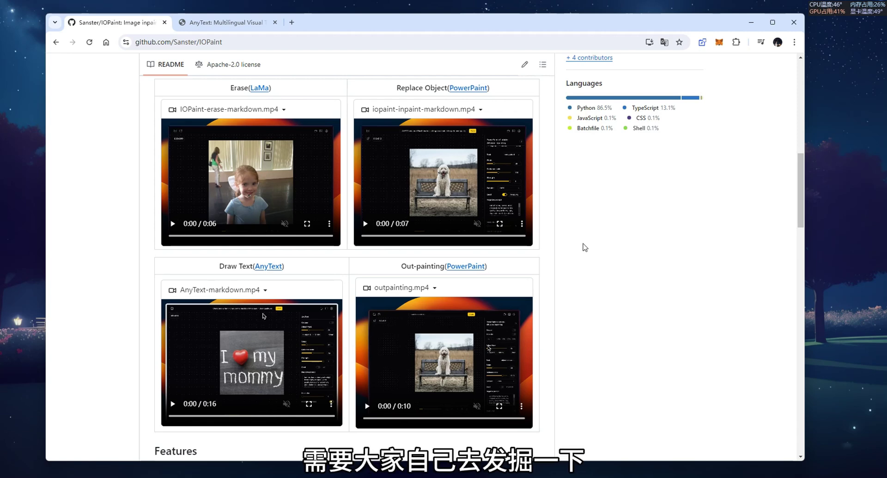
scroll(565, 249, "up", 1)
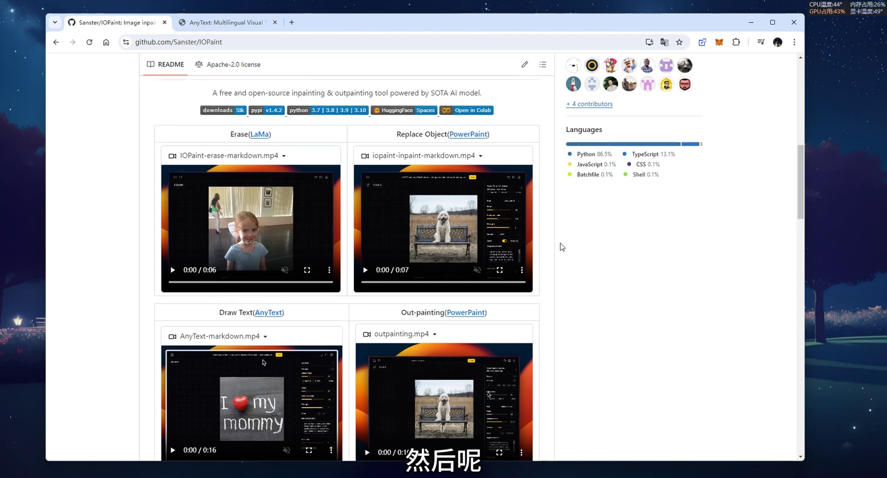
double_click(439, 33)
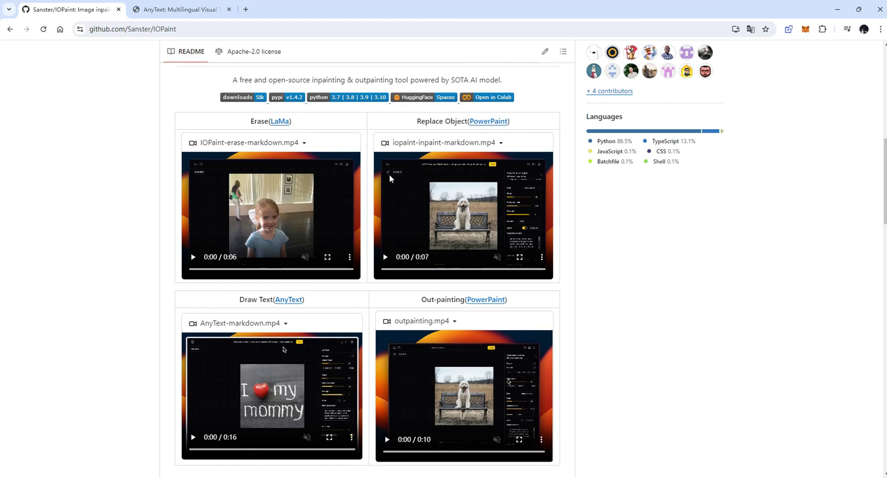
scroll(554, 260, "down", 3)
scroll(531, 277, "up", 2)
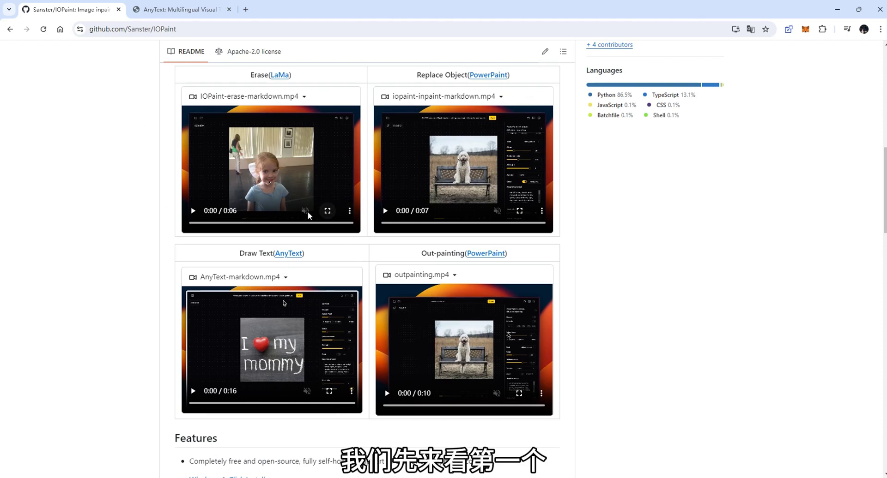
left_click(326, 211)
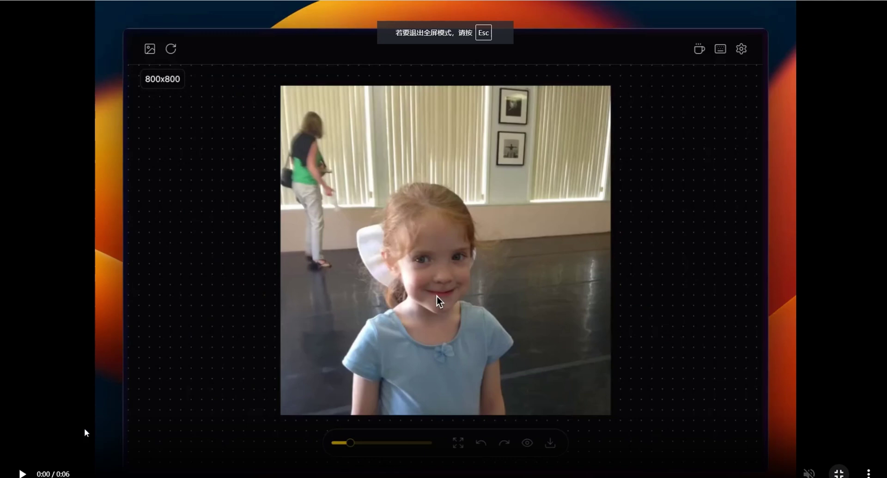
left_click(436, 296)
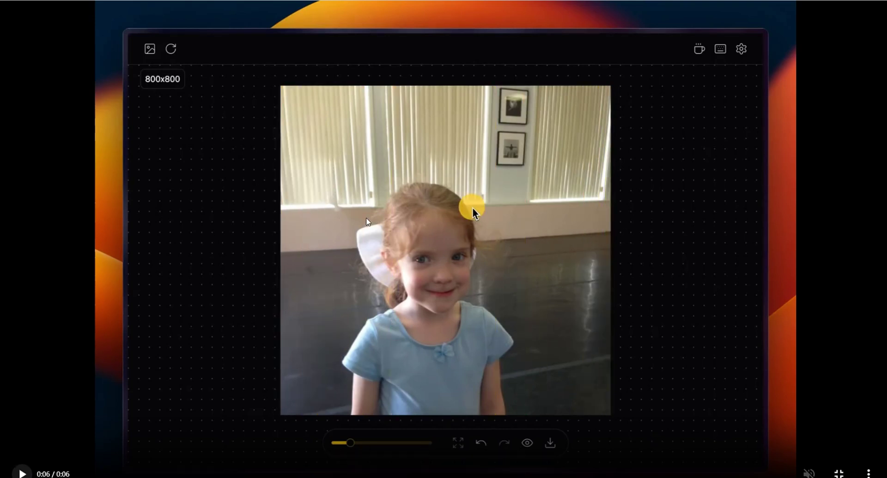
key("Escape")
Watch the Replace Object (PowerPaint) demo video in full screen.
left_click(523, 211)
left_click(425, 207)
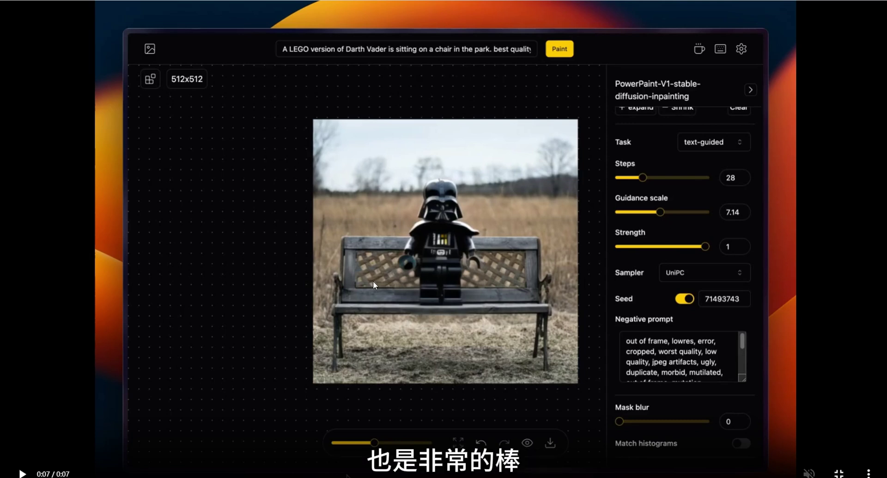
key("Escape")
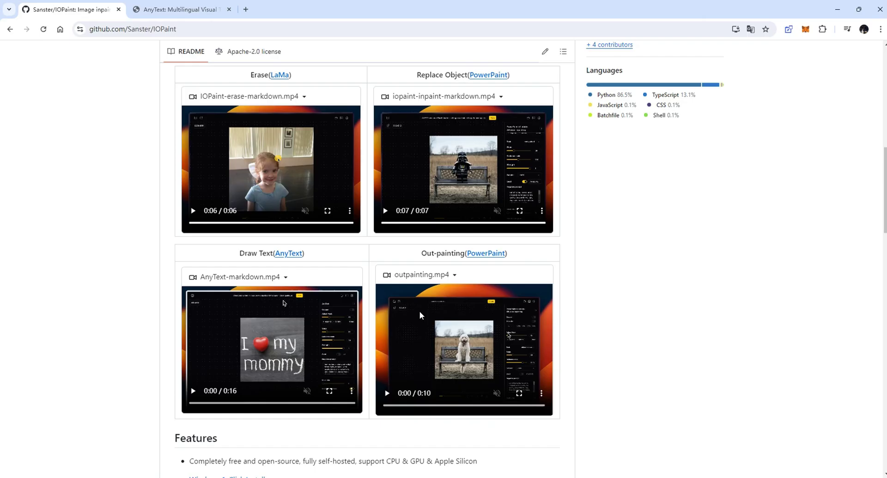
Play the Draw Text (AnyText) demo video in full screen.
left_click(329, 391)
key("space")
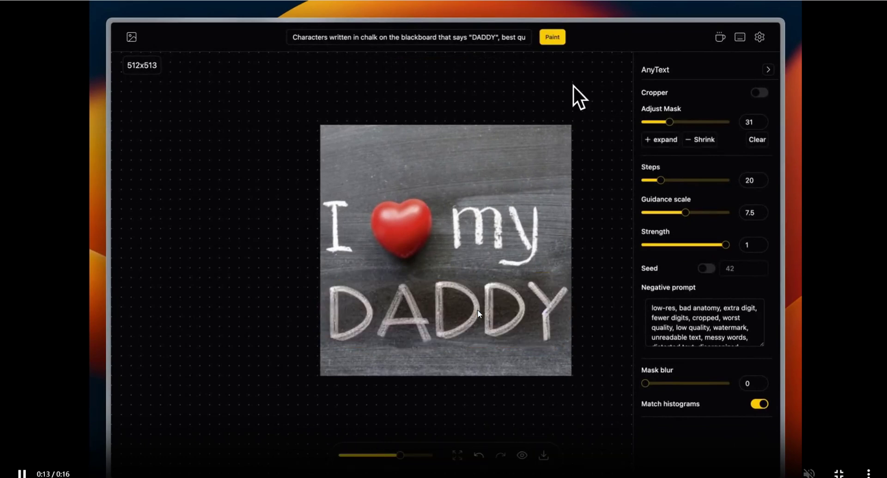
key("Escape")
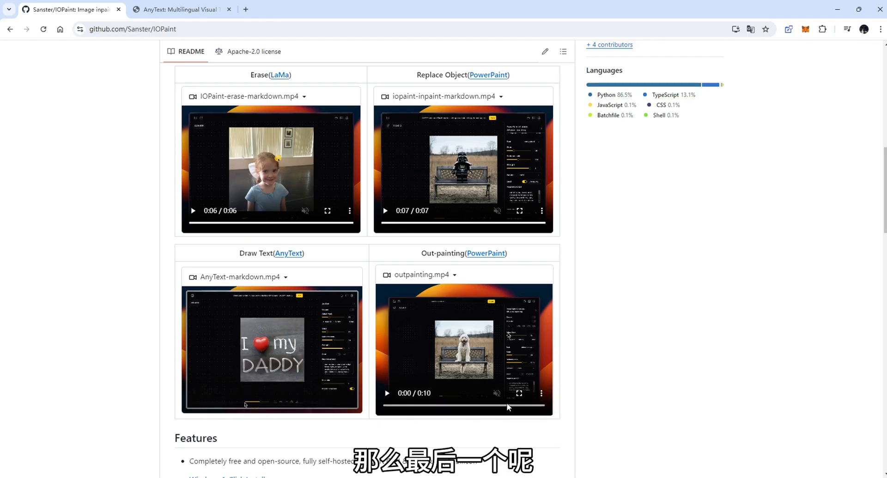
Play the Out-painting (PowerPaint) demo video in full screen and return to the README.
left_click(519, 393)
left_click(385, 285)
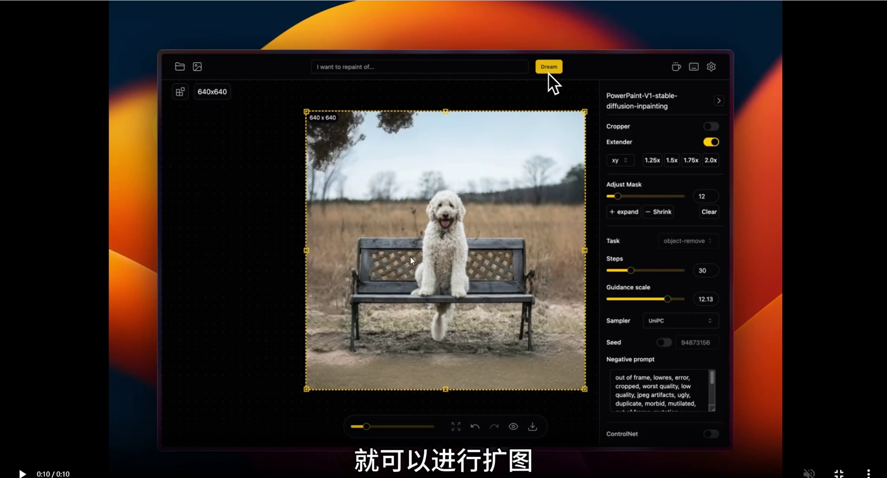
key("Escape")
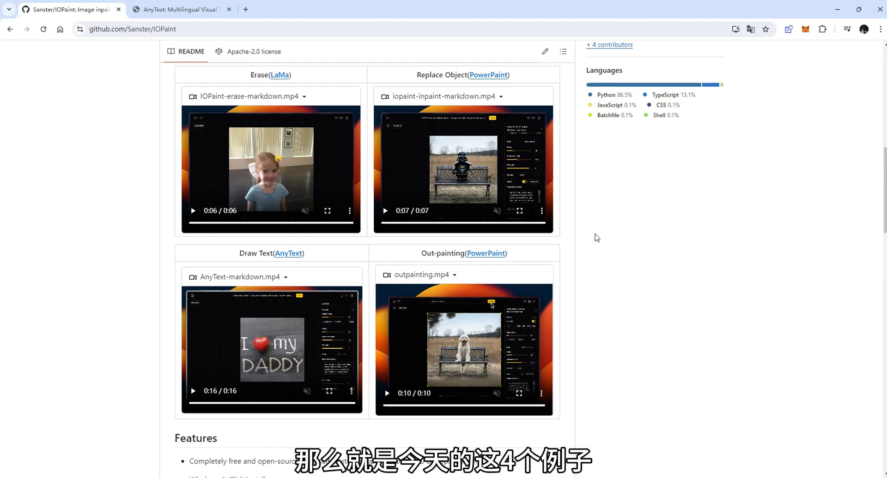
Switch to File Explorer and check the size of the IOPaint.7z archive in the tool folder.
double_click(355, 14)
key("alt+Tab")
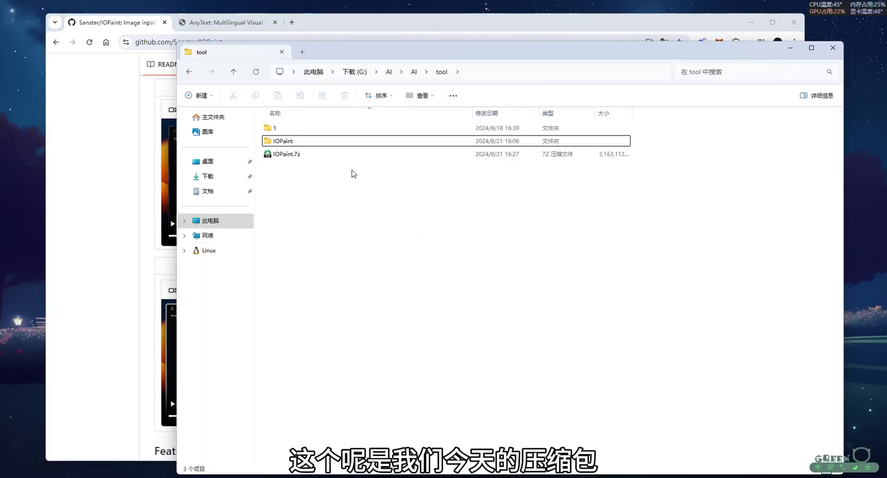
left_click(345, 157)
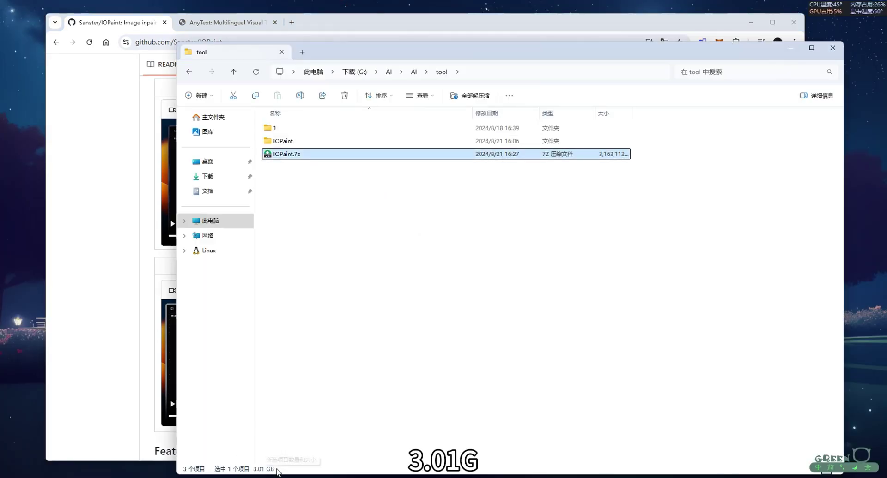
left_click_drag(434, 53, 452, 48)
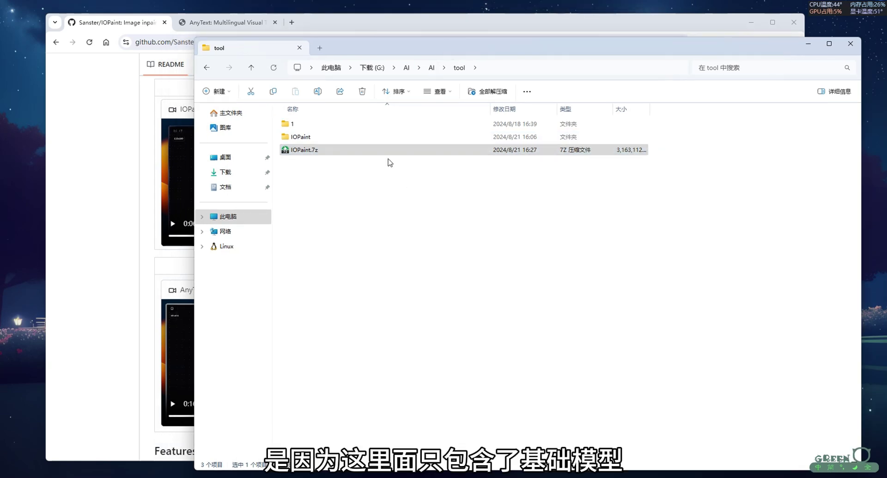
Glance back at the README demos in the browser, and open the IOPaint folder in File Explorer.
left_click(124, 192)
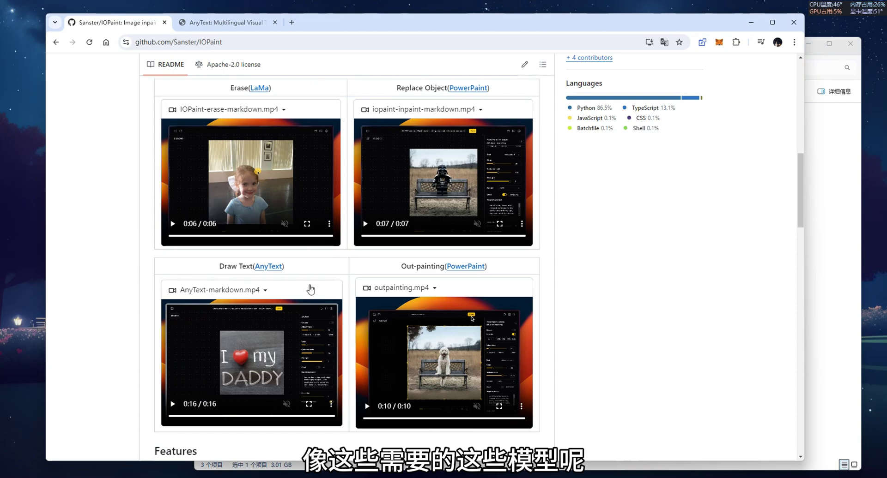
left_click_drag(416, 22, 398, 22)
left_click(808, 156)
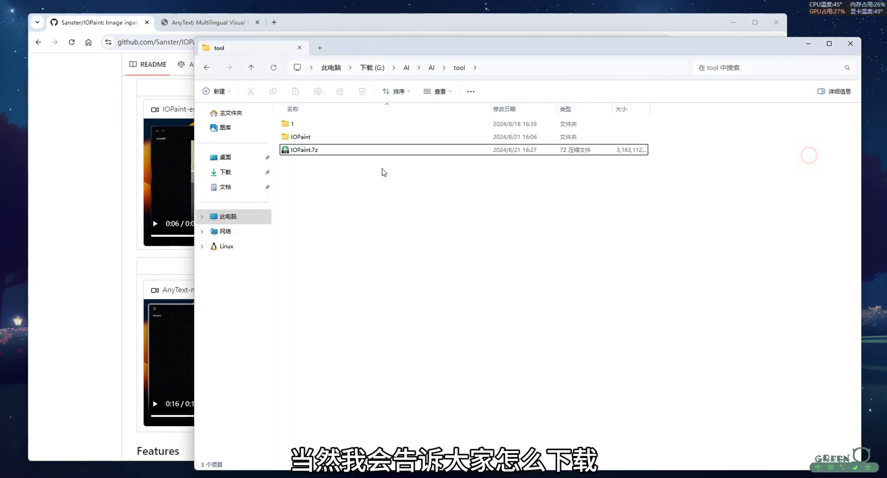
double_click(318, 138)
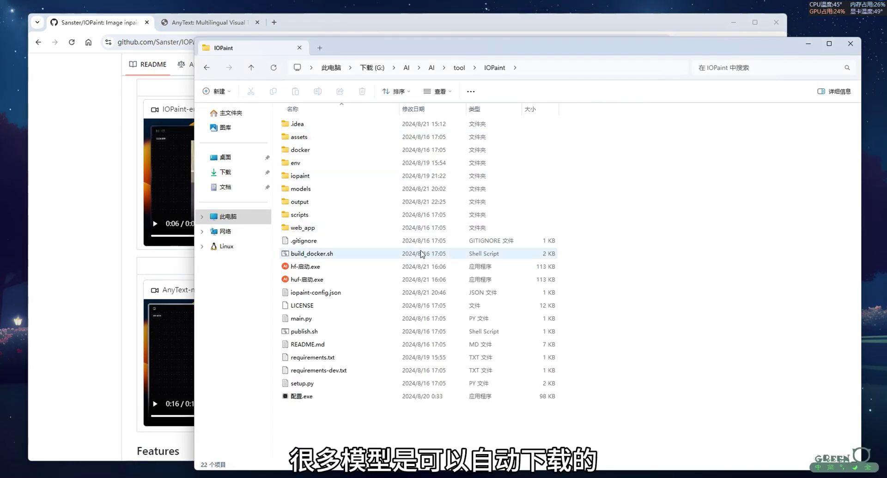
left_click_drag(414, 48, 422, 40)
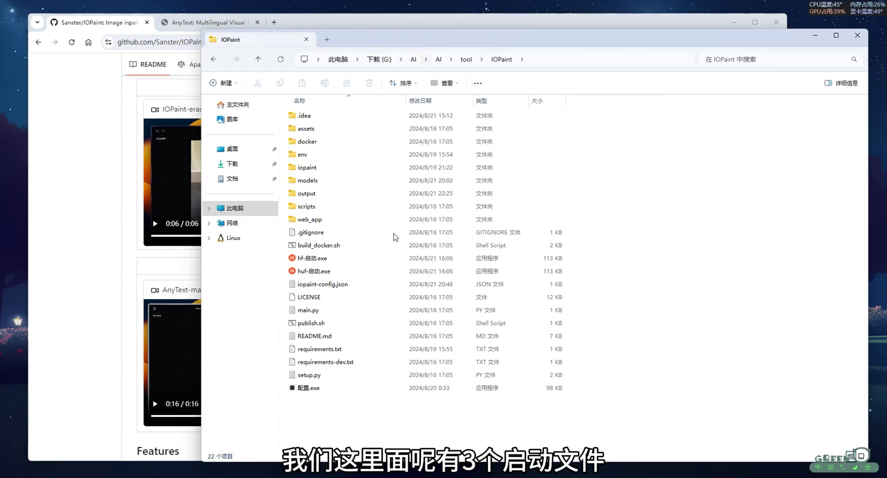
Point out the startup files hf-启动.exe, huf-启动.exe and 配置.exe in the IOPaint folder.
left_click(321, 262)
left_click(318, 389)
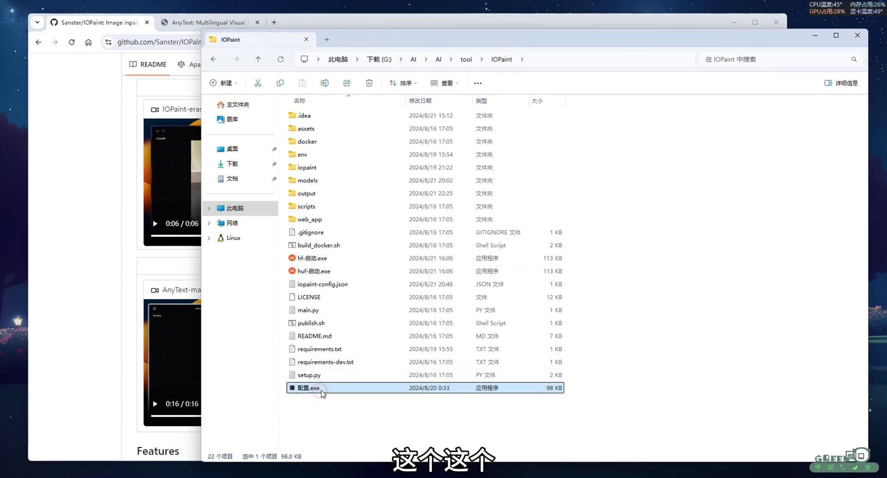
left_click(312, 260)
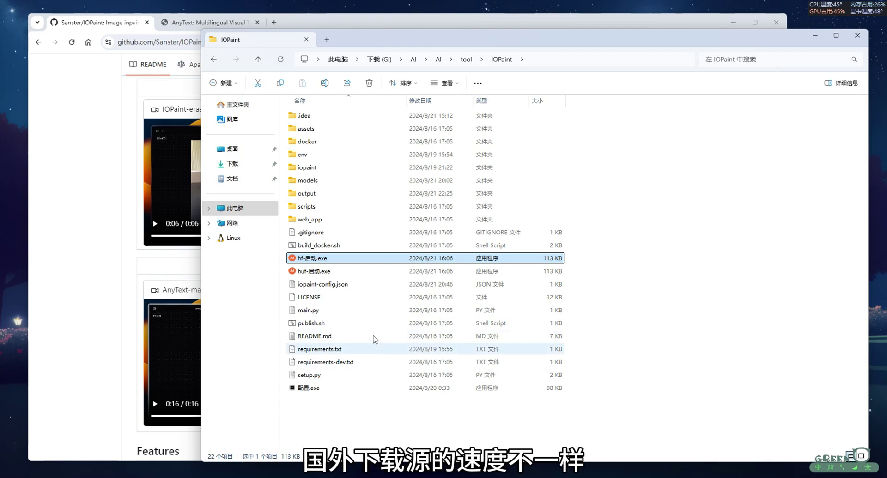
left_click(333, 271)
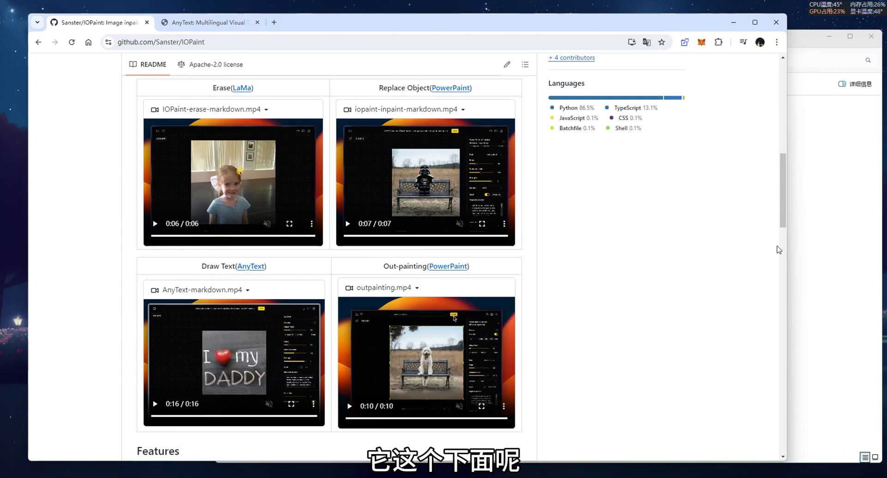
left_click(805, 242)
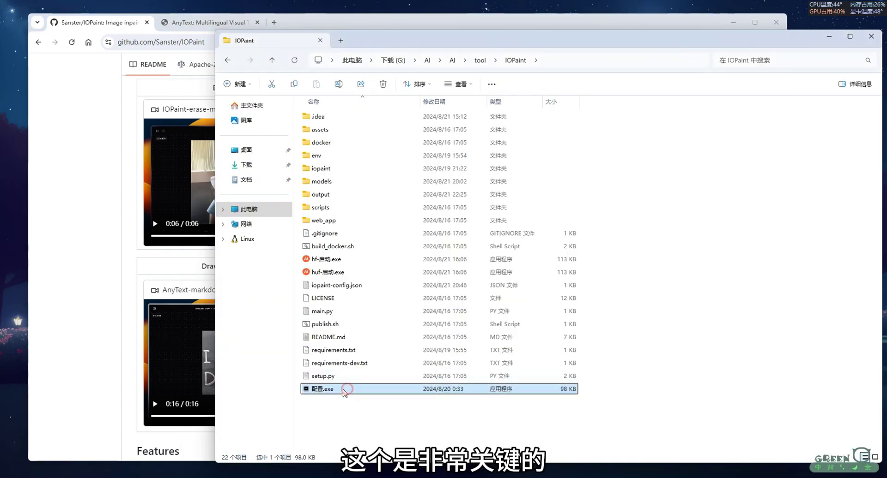
left_click(111, 240)
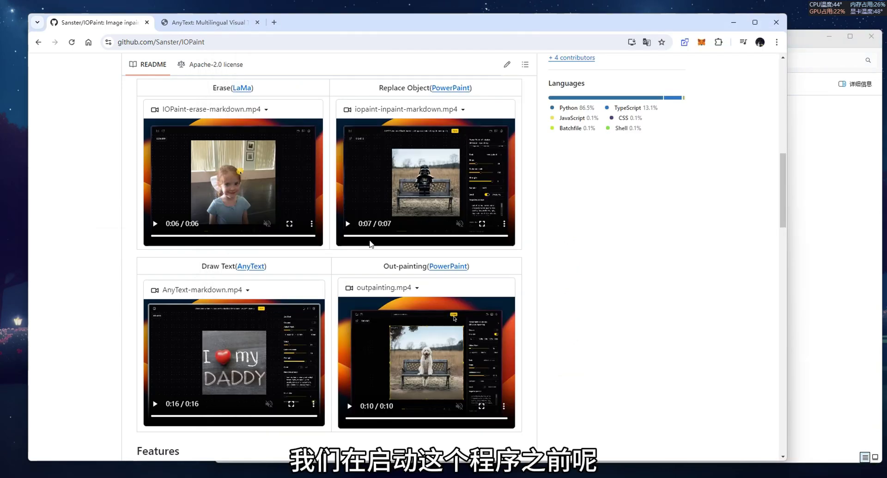
left_click_drag(434, 23, 417, 25)
left_click(802, 203)
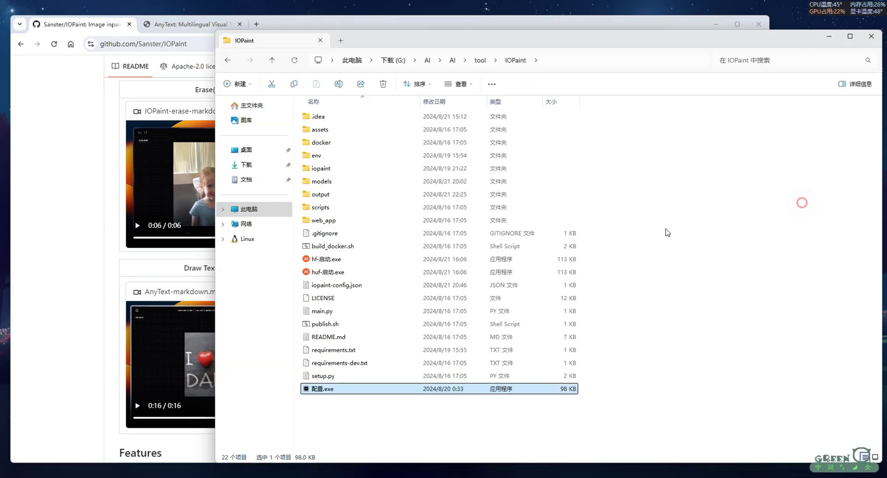
Launch 配置.exe from the IOPaint folder and bring its Gradio configuration page to the front of the console window.
left_click(667, 233)
left_click_drag(639, 412, 325, 416)
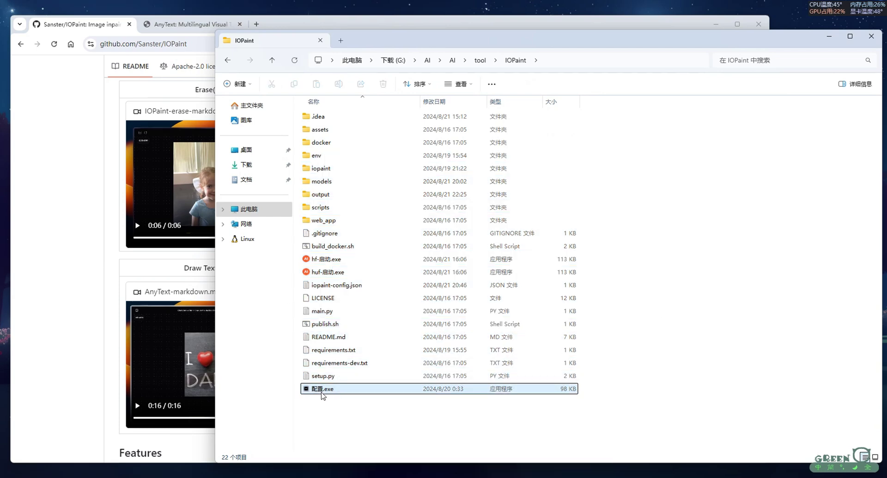
double_click(316, 390)
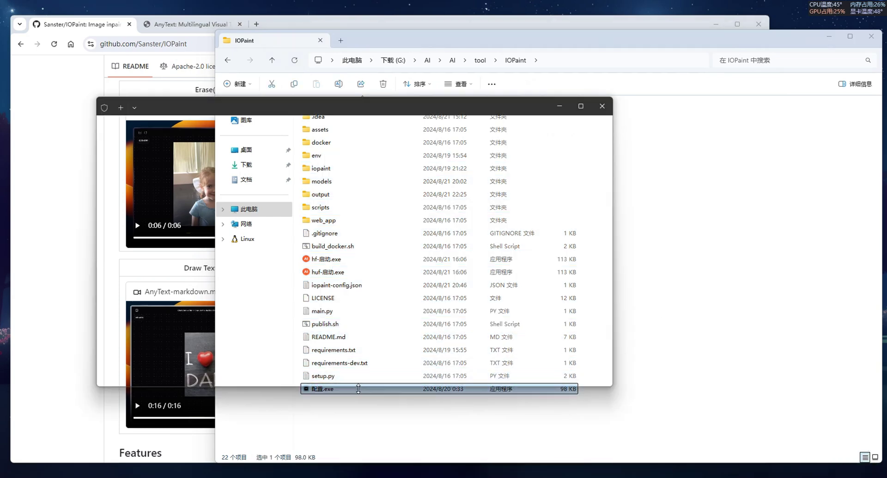
left_click_drag(286, 114, 212, 185)
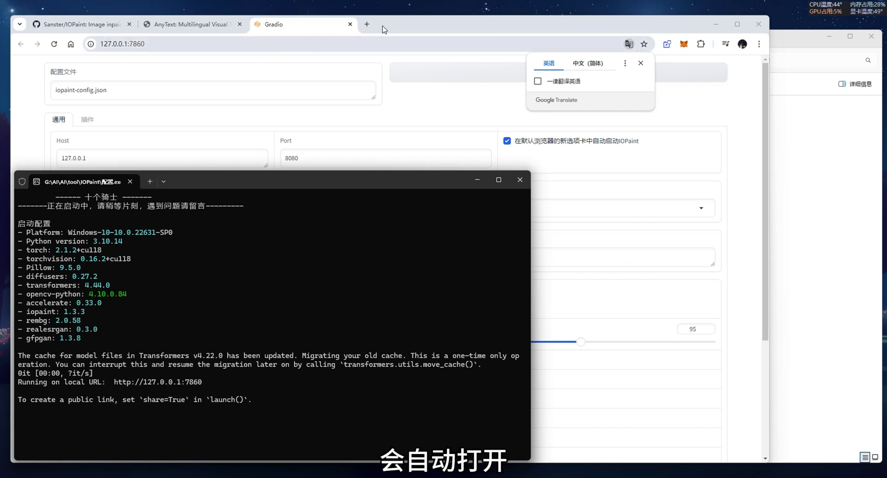
left_click_drag(395, 24, 405, 23)
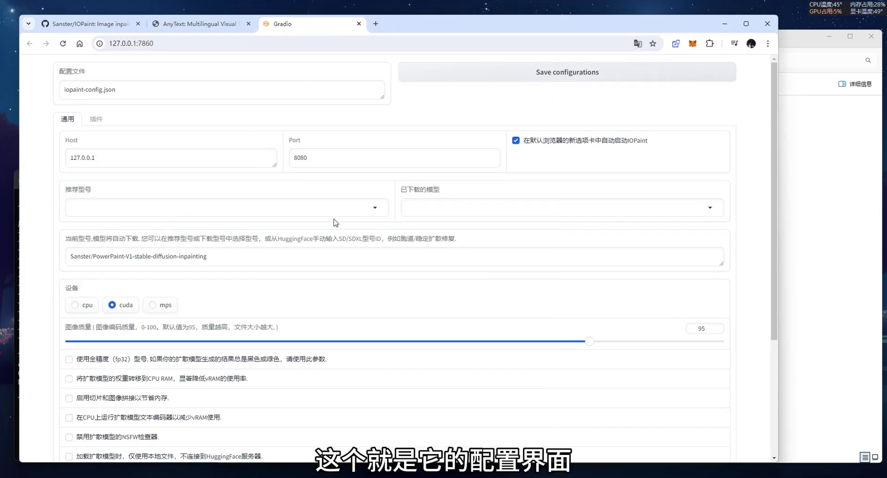
Set the recommended model to lama and review the remaining device, image quality and directory settings.
scroll(335, 222, "down", 3)
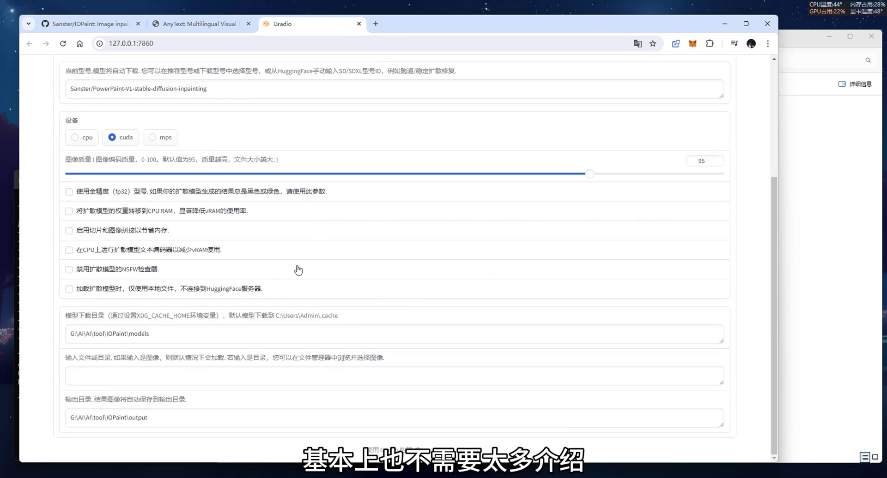
scroll(288, 266, "up", 3)
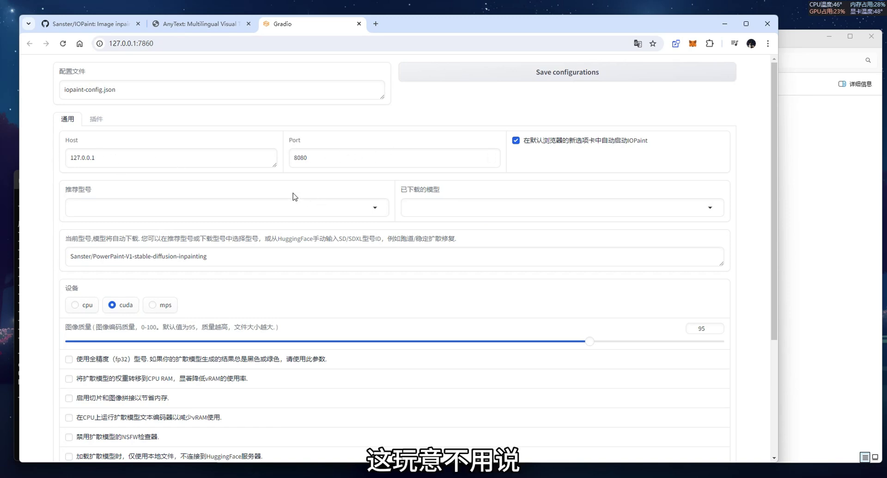
left_click(107, 208)
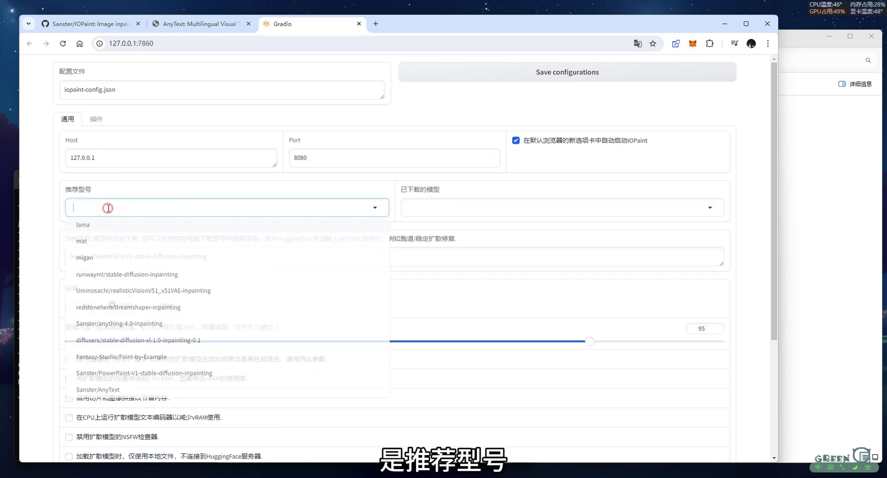
left_click(99, 225)
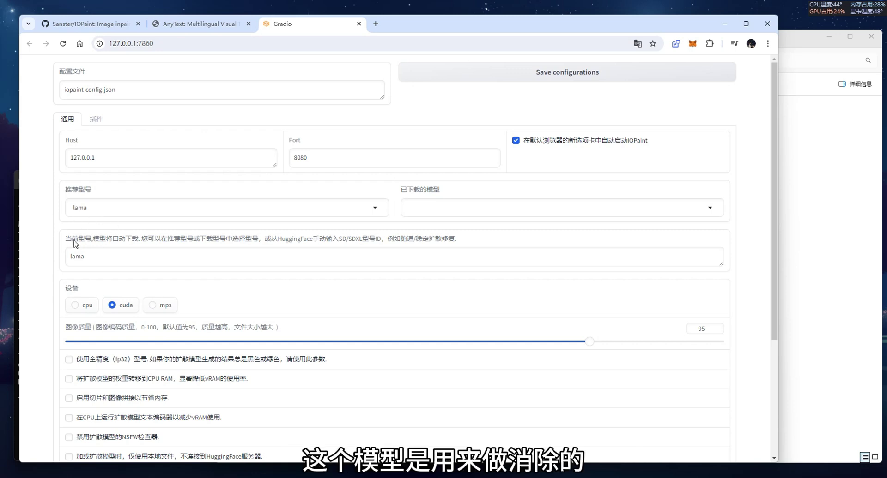
scroll(50, 267, "down", 2)
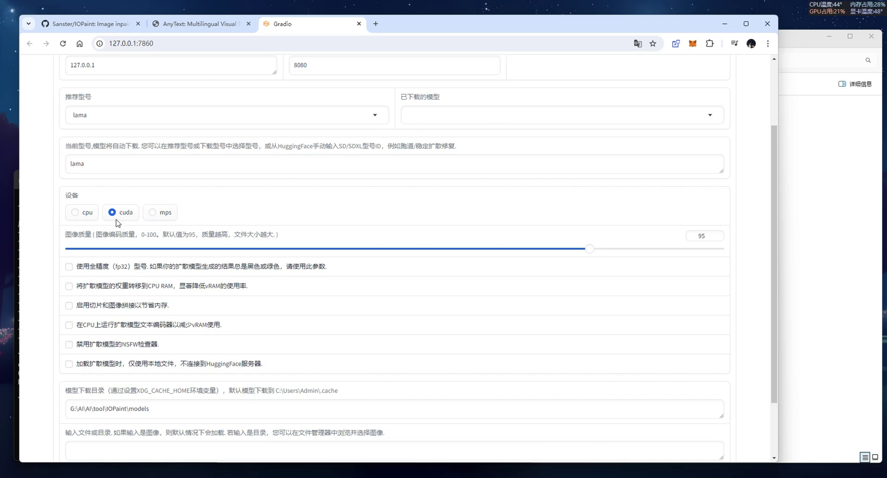
scroll(161, 285, "down", 2)
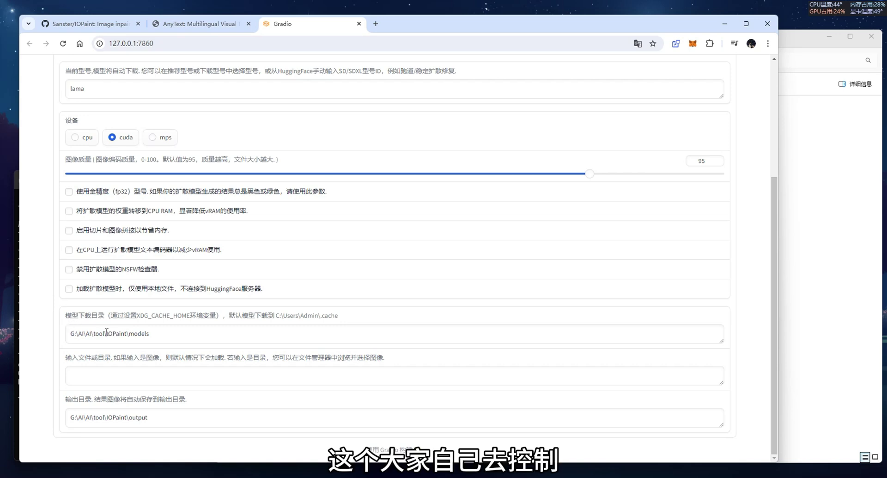
Point out the configured model download directory and open the matching models folder inside IOPaint in File Explorer.
left_click(157, 337)
triple_click(154, 334)
left_click(153, 332)
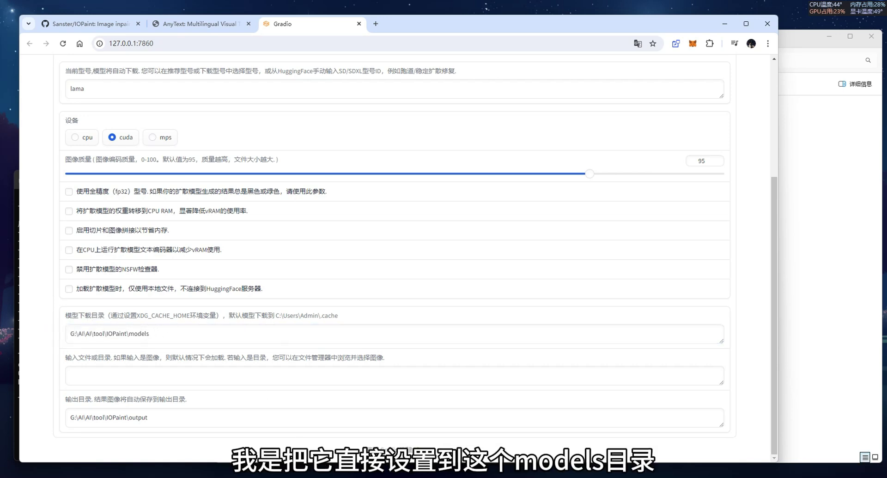
mouse_move(308, 466)
left_click(364, 430)
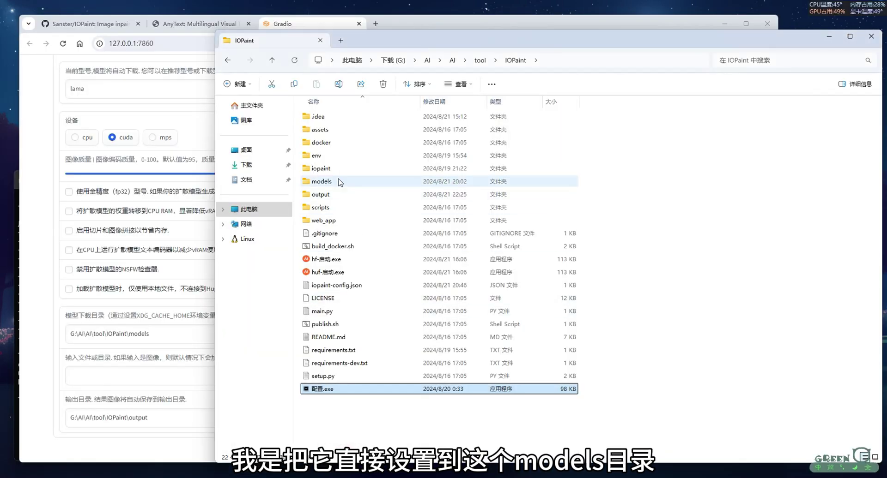
double_click(323, 181)
left_click_drag(388, 39, 399, 44)
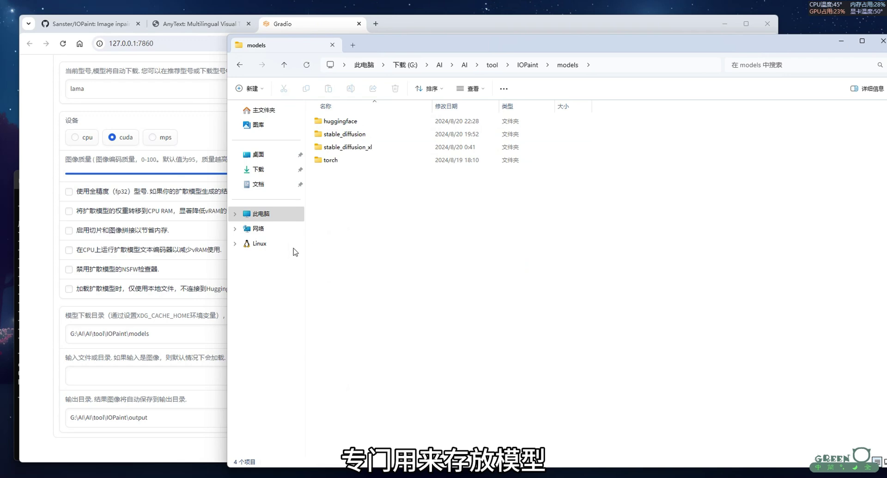
Revisit the model download directory setting, and locate the output folder inside IOPaint that matches the configured output directory.
left_click(159, 331)
left_click_drag(159, 330, 96, 335)
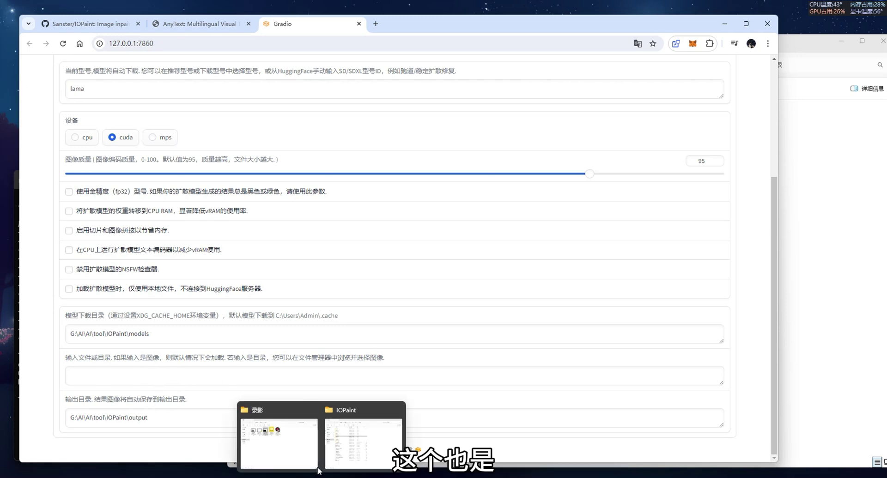
left_click(272, 438)
left_click(350, 205)
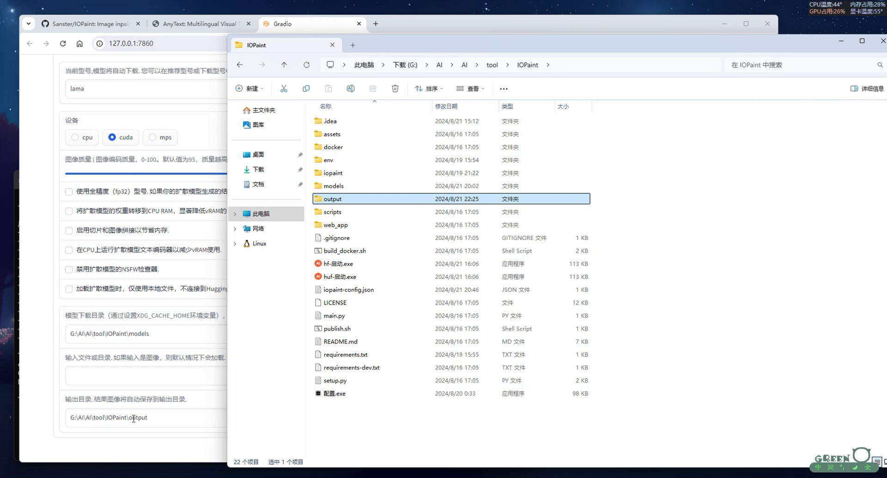
Show the plugin settings on the configuration page and review the enabled plugins with their models and devices.
left_click(98, 121)
scroll(98, 122, "up", 4)
left_click(97, 120)
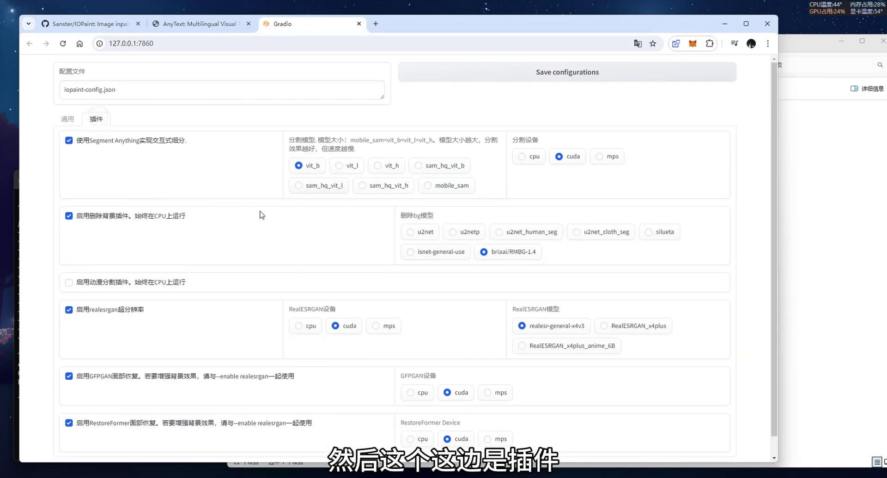
left_click_drag(370, 26, 371, 24)
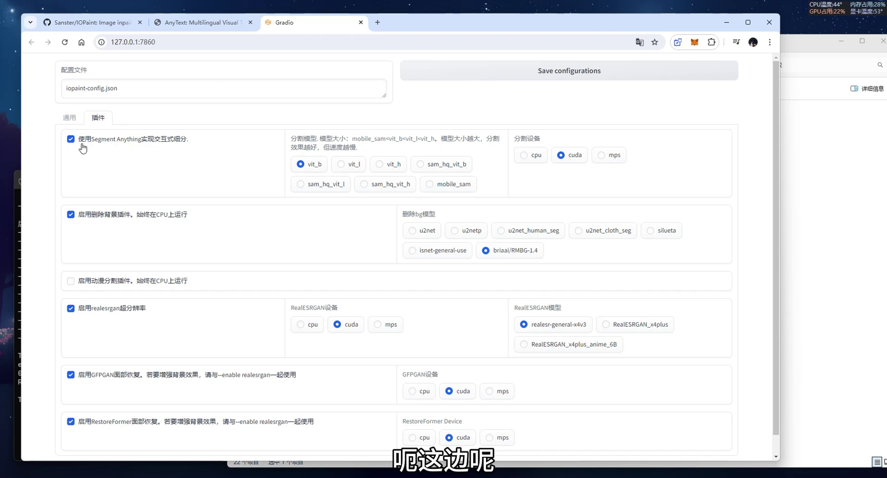
scroll(184, 384, "down", 1)
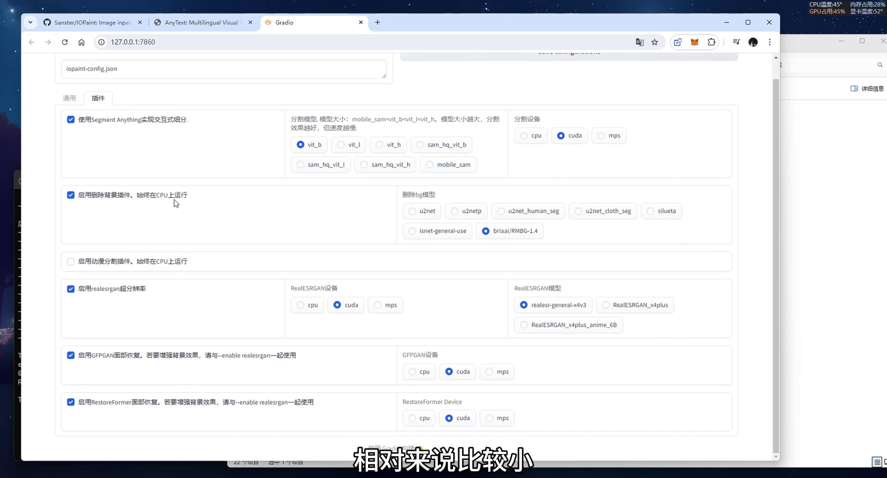
Browse to models\torch\hub\checkpoints in File Explorer and select all the plugin model files to point them out.
left_click(817, 192)
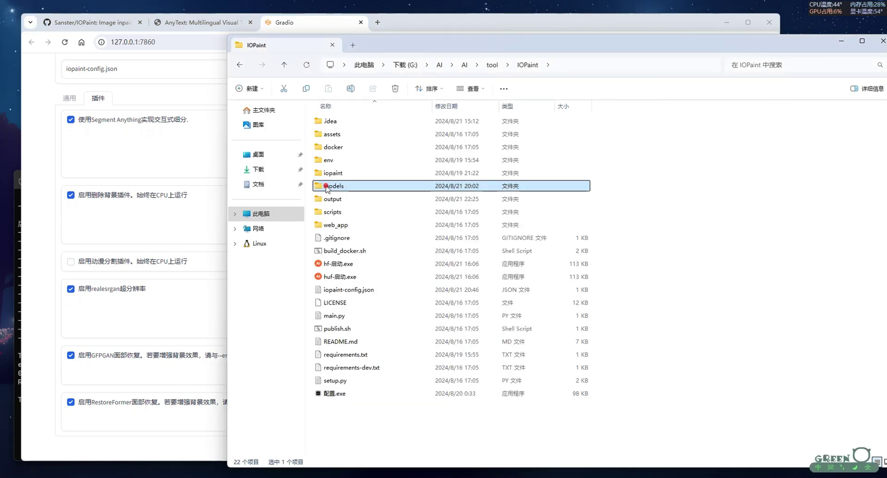
double_click(333, 186)
left_click(340, 160)
double_click(341, 160)
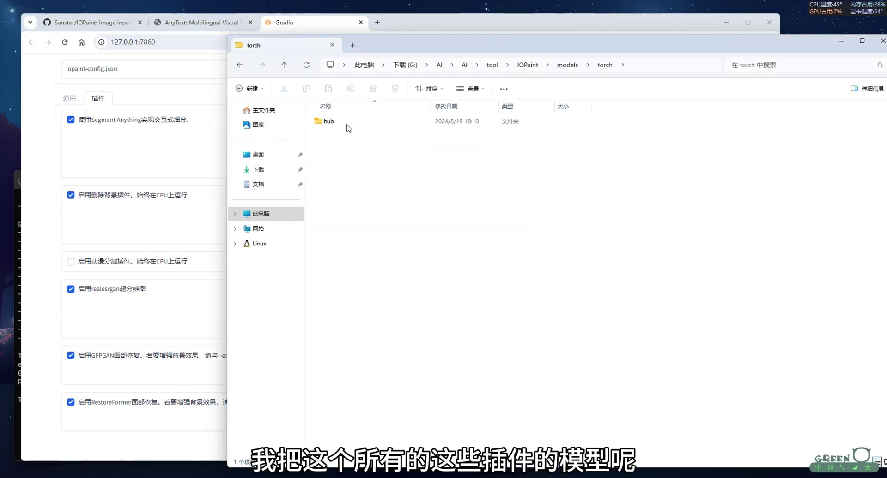
double_click(346, 121)
double_click(390, 123)
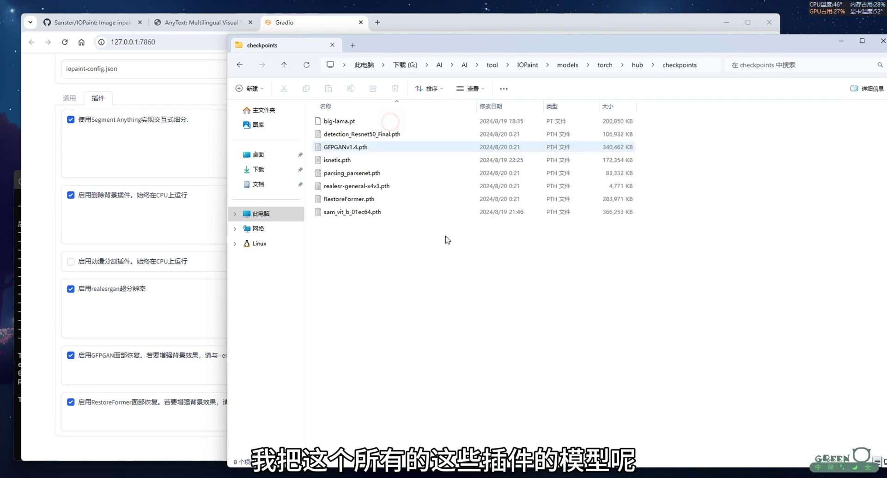
left_click_drag(489, 241, 315, 115)
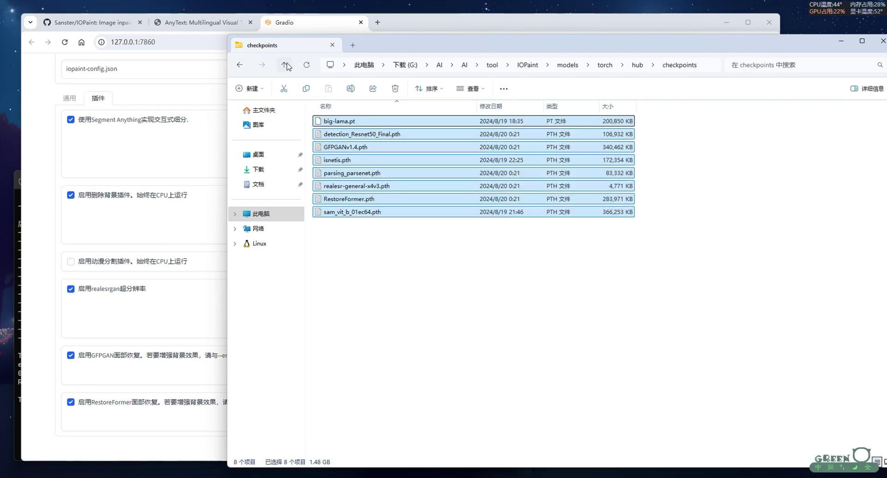
Return File Explorer to the models folder, and check the plugin device choices on the configuration page.
left_click(284, 65)
left_click(283, 64)
left_click(31, 202)
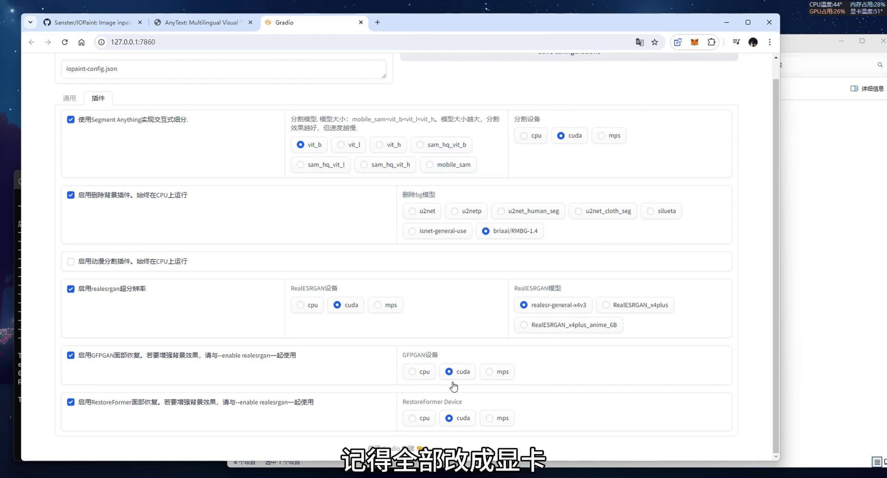
scroll(473, 239, "up", 1)
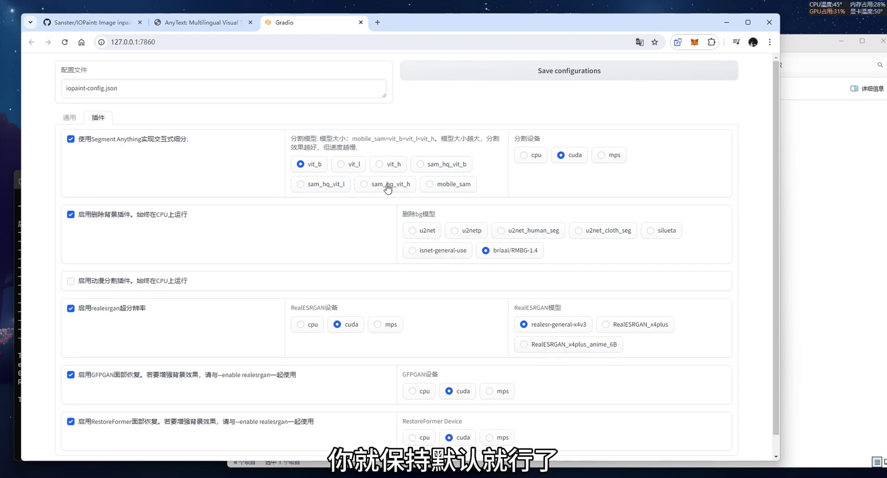
In the general settings, set the recommended model to redstonehero/dreamshaper-inpainting and save the configuration.
left_click(70, 119)
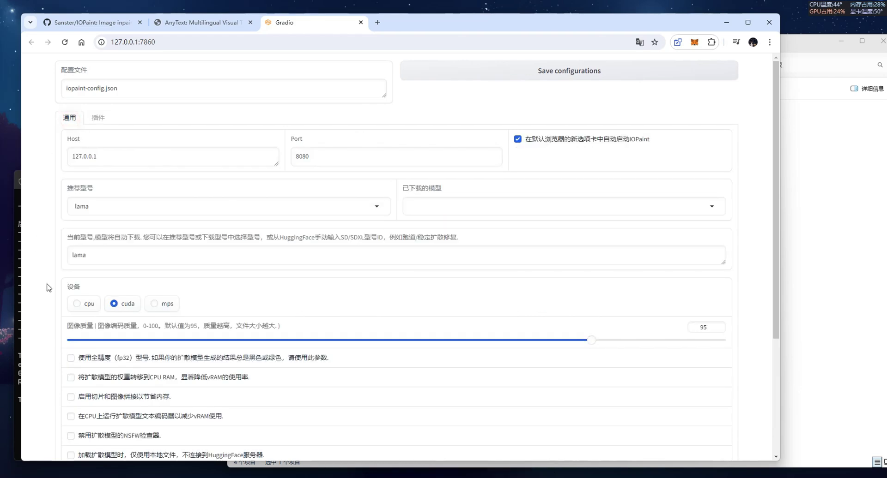
scroll(45, 293, "down", 3)
scroll(45, 293, "up", 3)
left_click(120, 206)
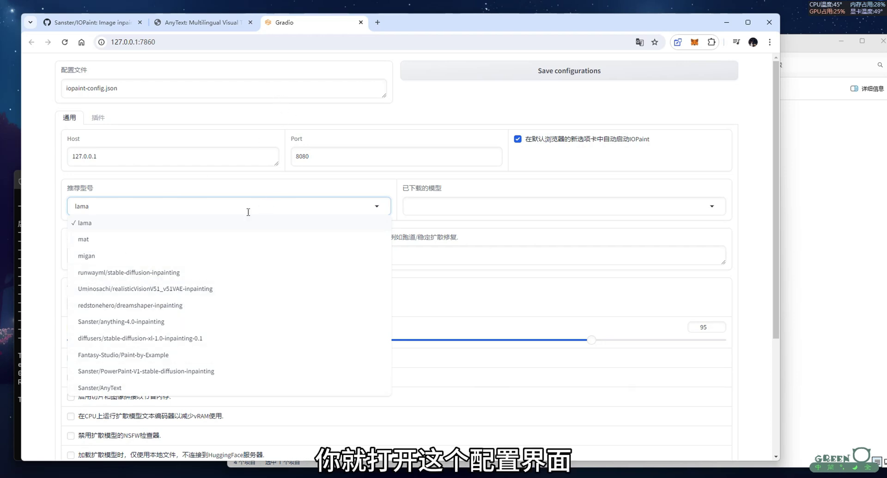
left_click(109, 306)
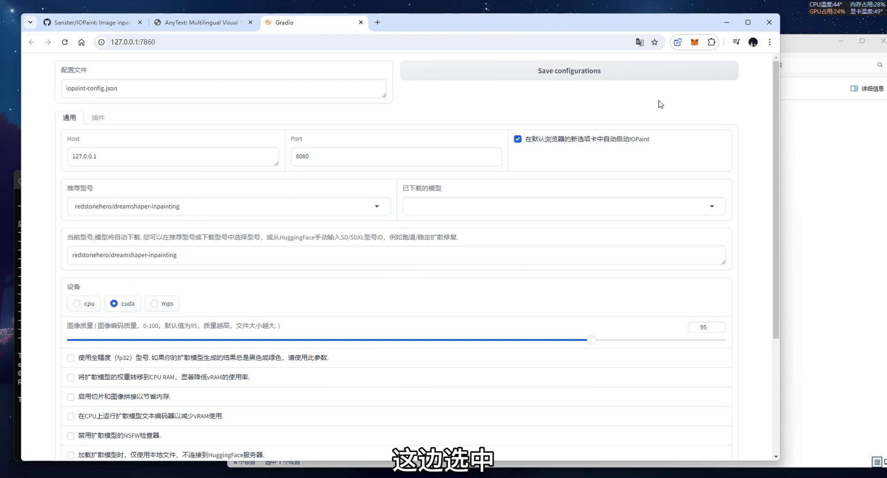
left_click(568, 72)
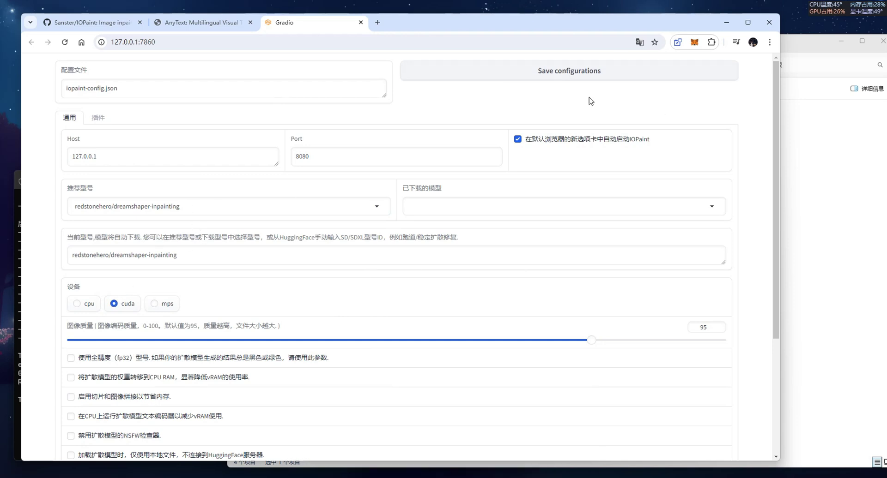
Go back to the IOPaint folder in File Explorer and point out the startup program hf-启动.exe.
left_click(837, 201)
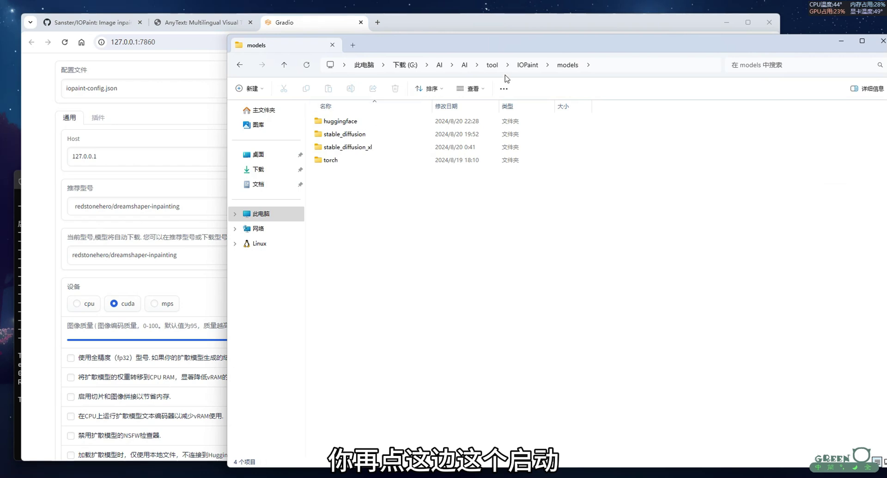
left_click(527, 65)
double_click(337, 264)
Set the recommended model to lama, save the configuration, and close the Gradio configuration page.
left_click(165, 214)
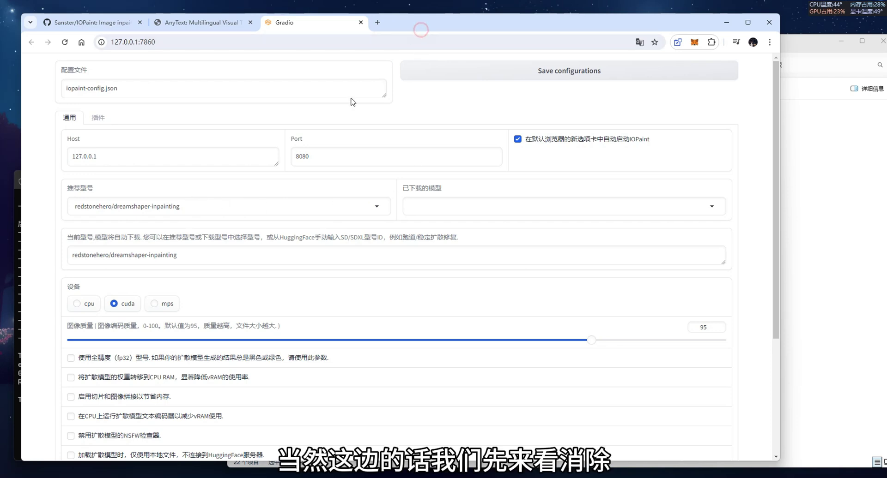
left_click(239, 206)
left_click(99, 228)
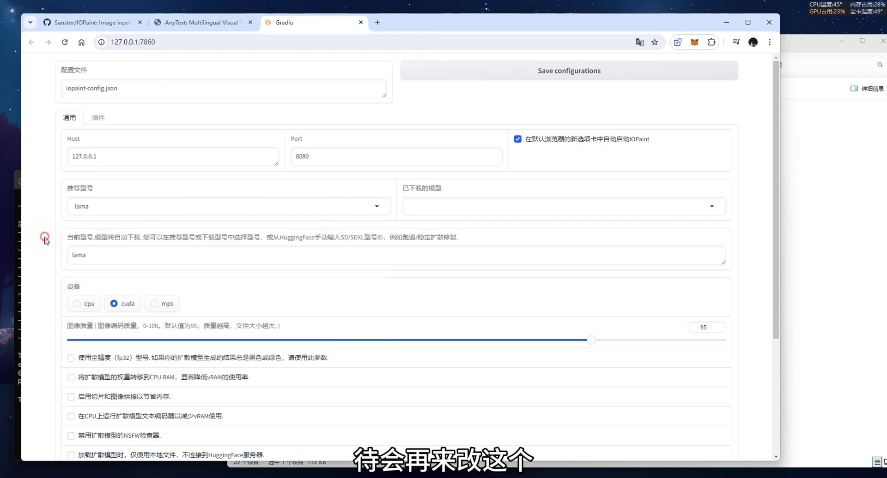
left_click(568, 73)
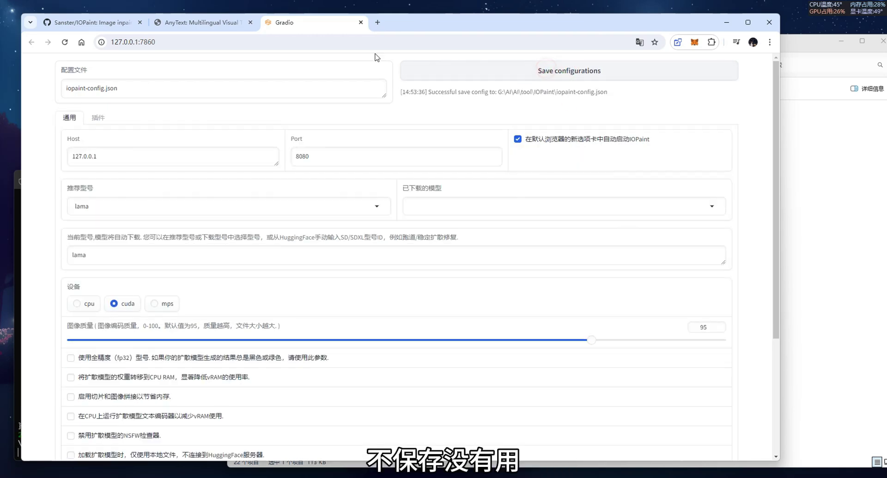
left_click(361, 22)
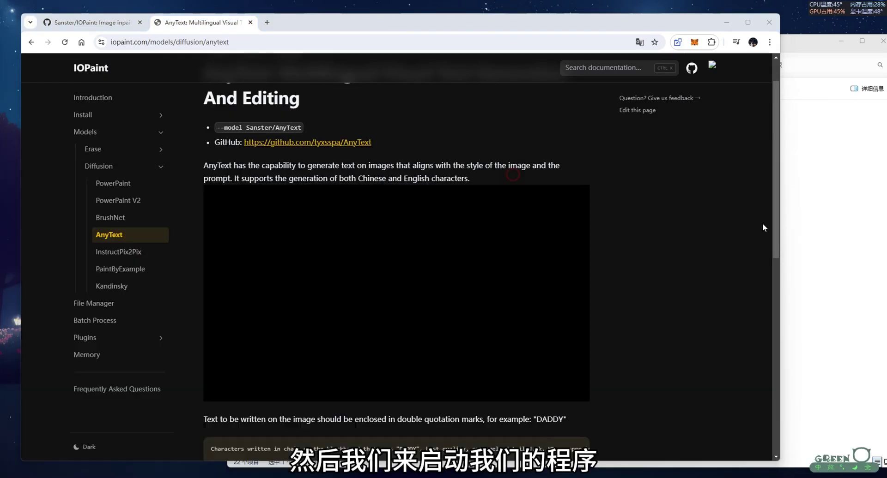
Start IOPaint by launching huf-启动.exe from the IOPaint folder.
left_click(816, 236)
left_click(328, 277)
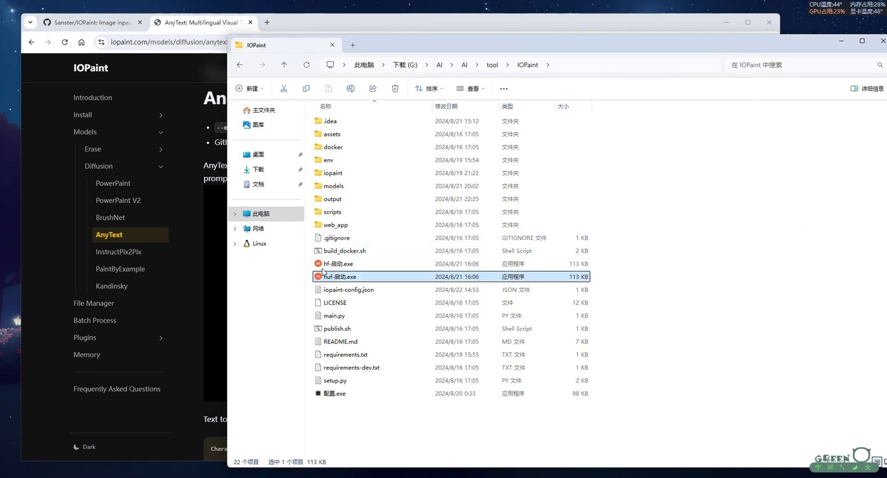
double_click(328, 278)
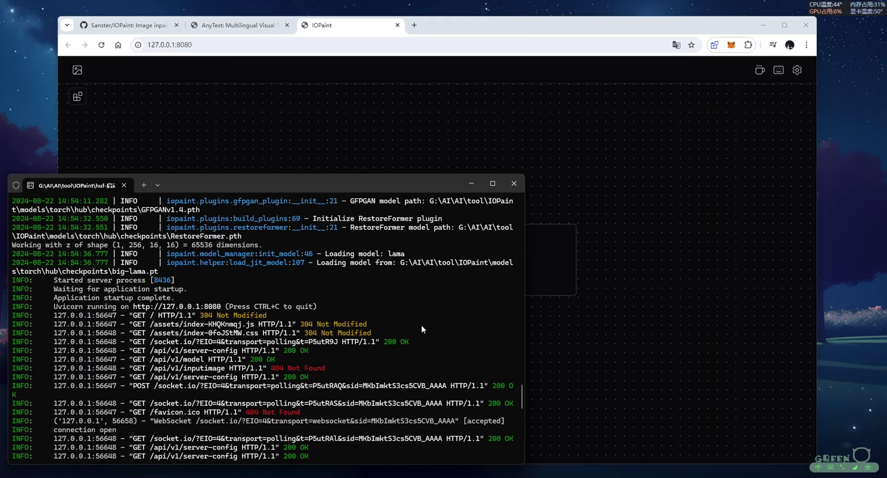
left_click(378, 145)
left_click(34, 301)
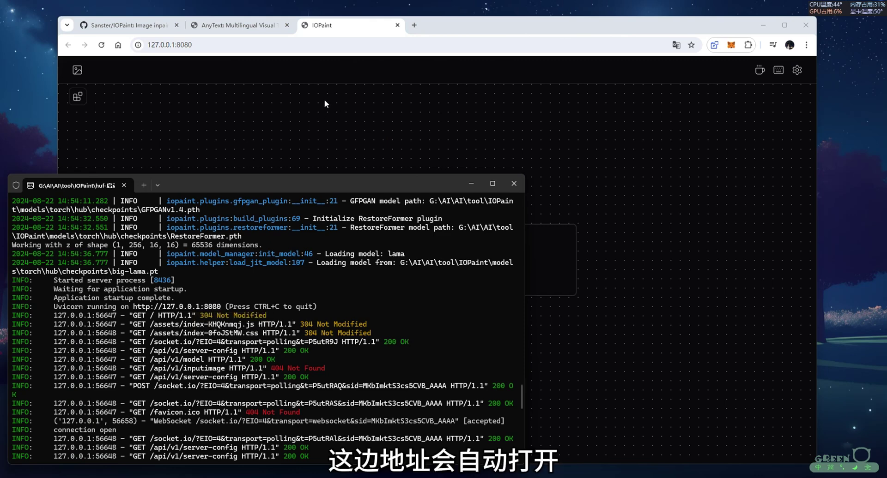
Upload the portrait photo whose file name begins with 1aa9e9 from folder A into IOPaint.
left_click(391, 259)
left_click(348, 255)
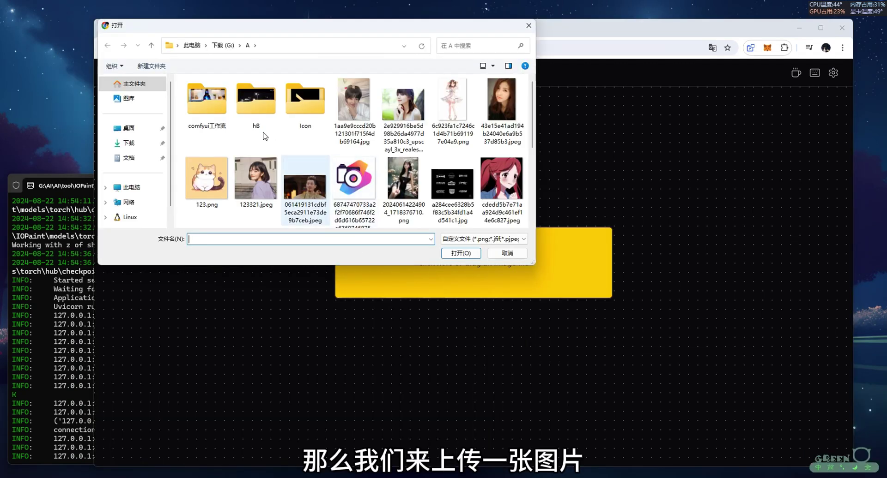
double_click(353, 99)
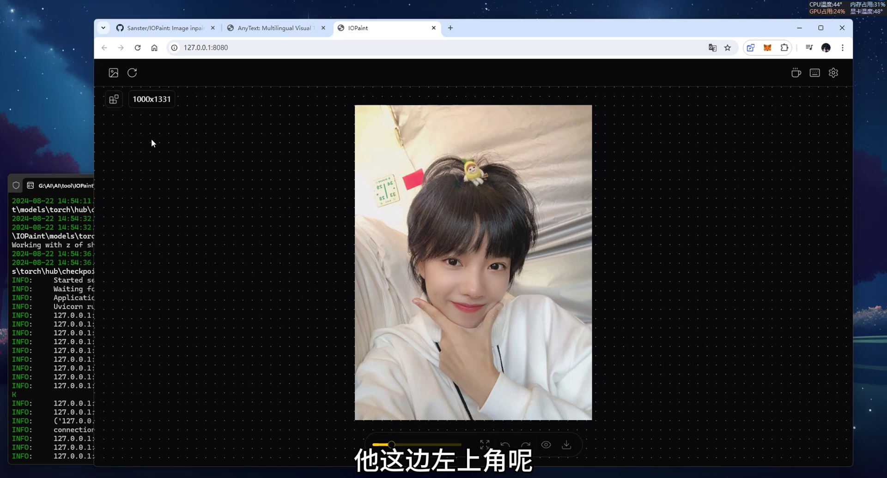
Try Interactive Segmentation on the hair in the portrait and cancel the selection.
left_click(116, 102)
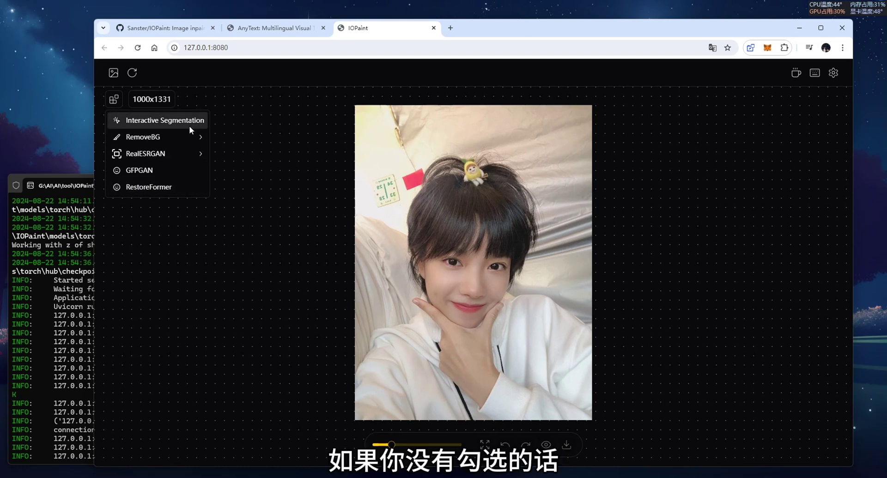
left_click(144, 120)
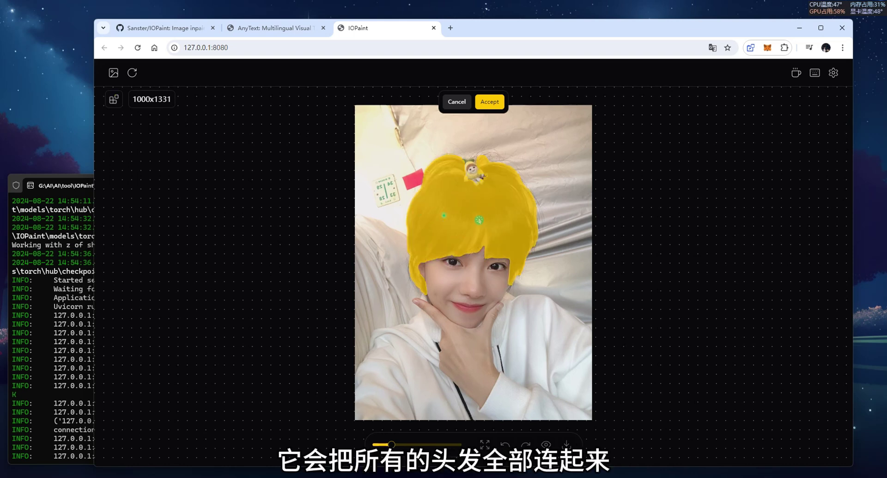
left_click(457, 102)
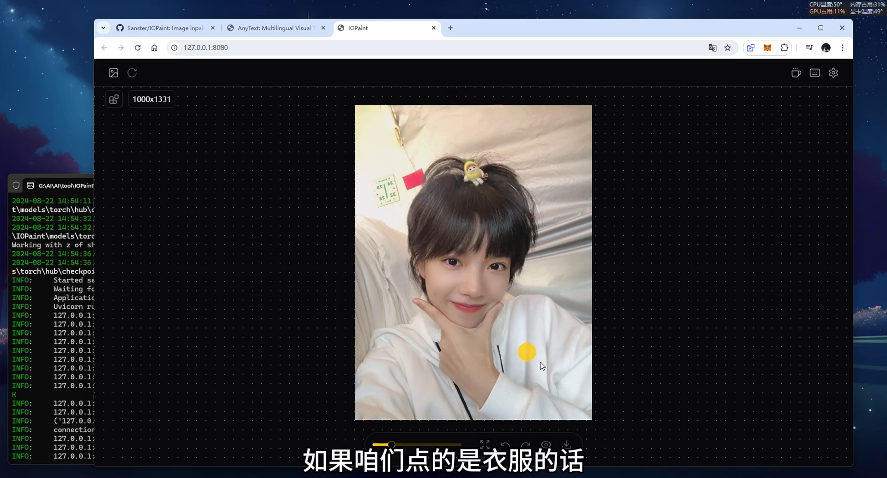
Try Interactive Segmentation on the white clothing, glance at the RemoveBG plugin, and cancel the selection.
left_click(114, 99)
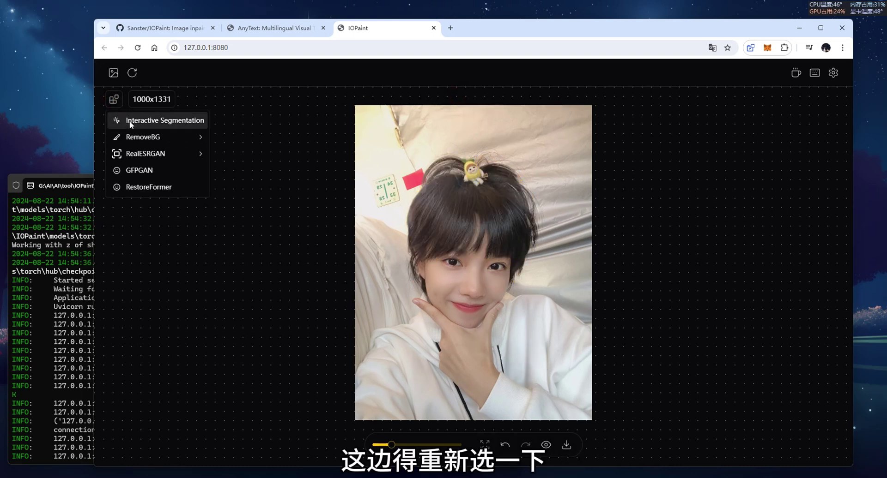
left_click(130, 120)
left_click(539, 351)
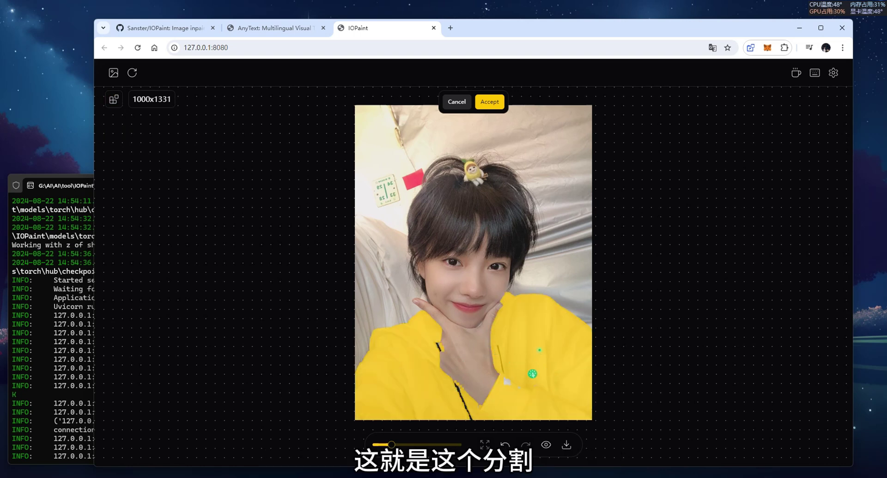
left_click(114, 100)
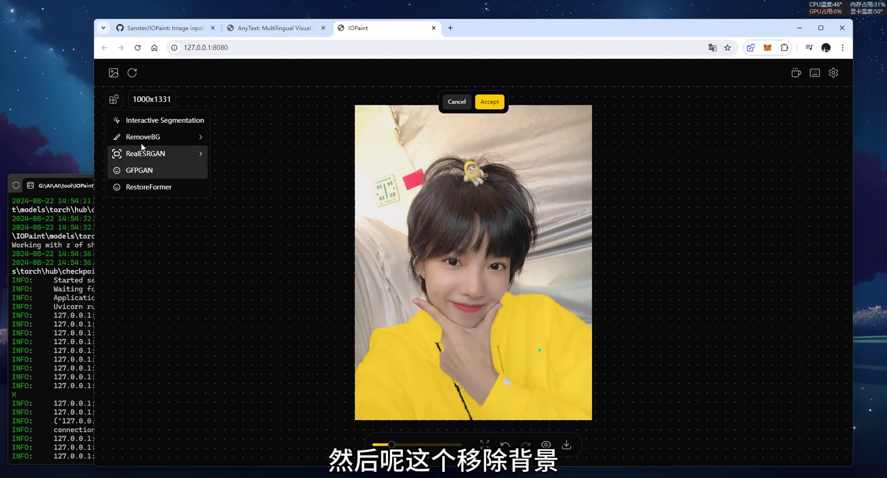
mouse_move(148, 139)
left_click(457, 101)
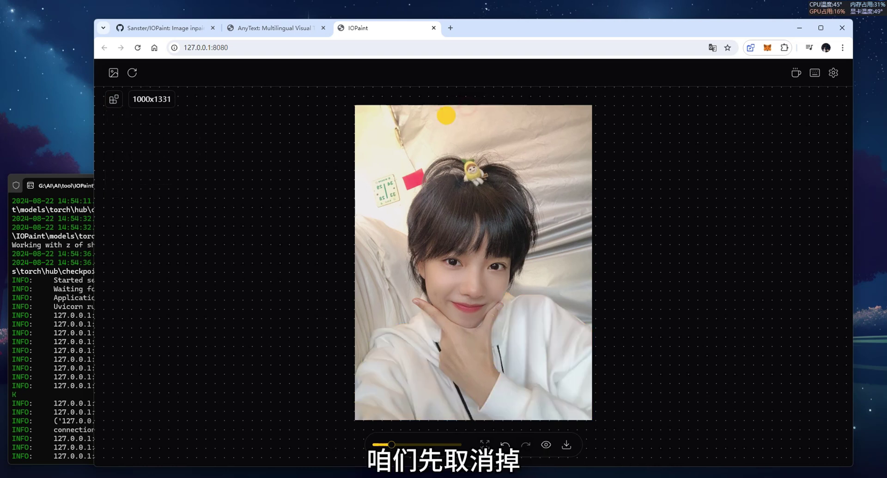
Undo the previous edit, then try RemoveBG on the portrait and undo the background removal.
left_click(504, 445)
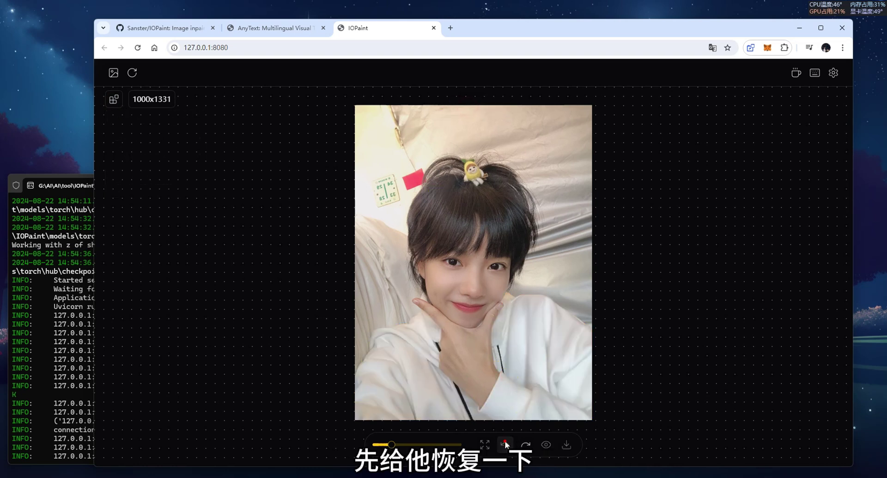
left_click(113, 100)
mouse_move(145, 123)
left_click(259, 138)
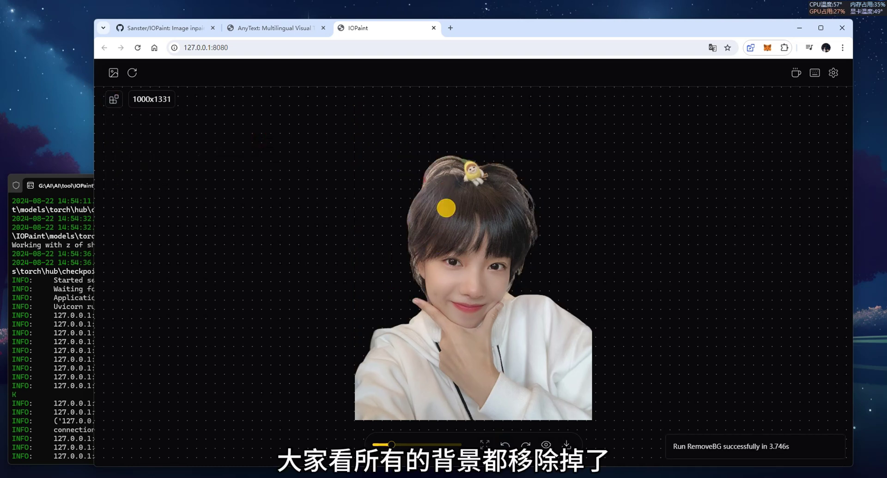
key("ctrl+z")
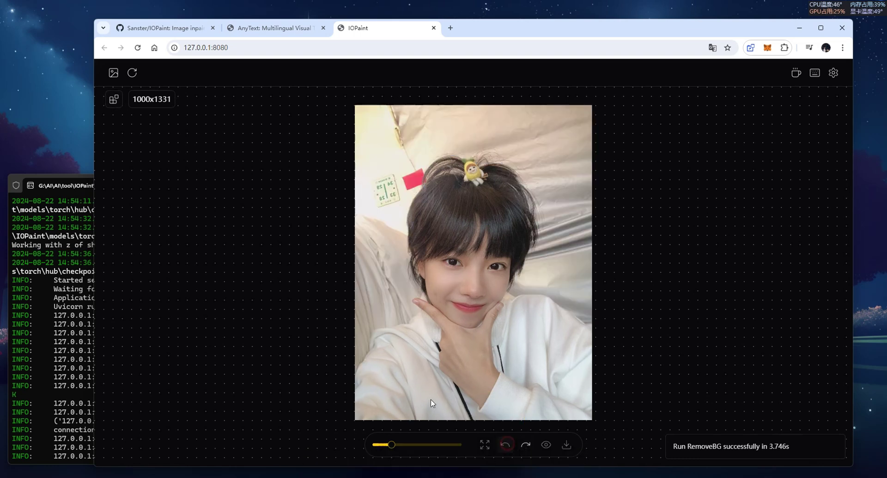
Try upscaling the portrait 2x with the RealESRGAN plugin and undo the upscaling.
left_click(112, 100)
mouse_move(139, 151)
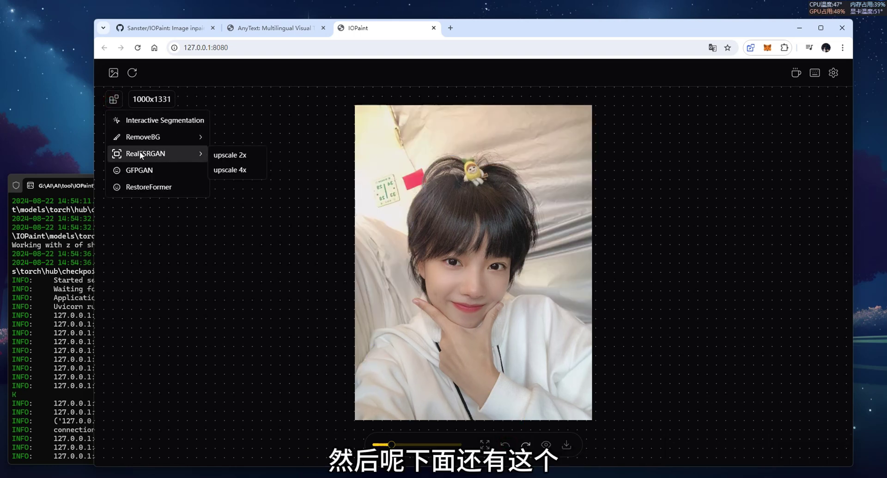
left_click(236, 155)
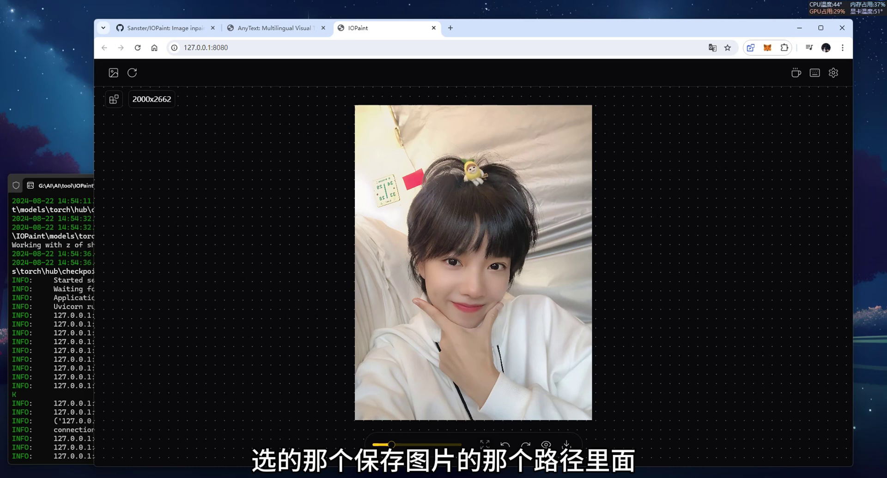
left_click(113, 99)
left_click(501, 441)
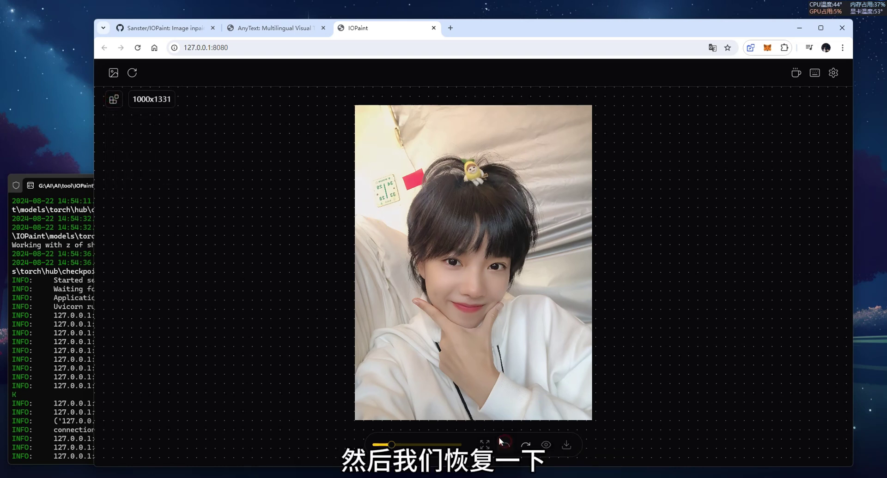
Try the GFPGAN and RestoreFormer face restoration plugins in turn on the portrait and undo the restoration.
left_click(115, 101)
left_click(147, 170)
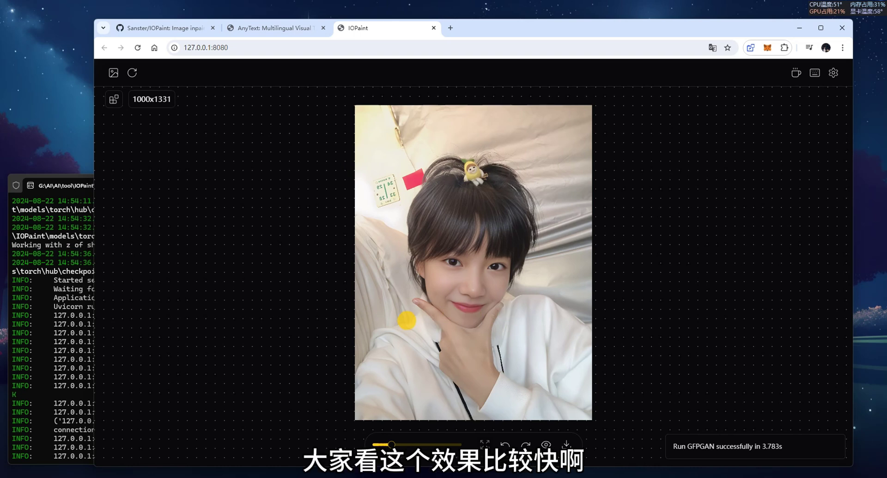
left_click(114, 98)
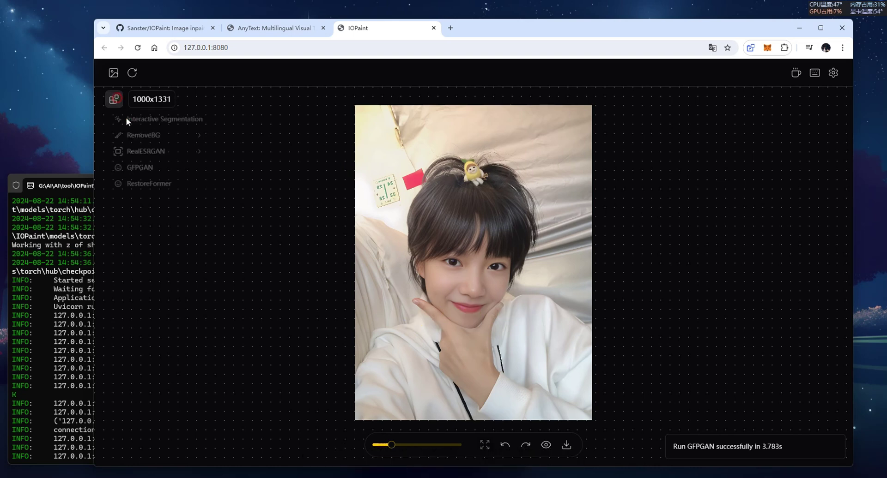
left_click(155, 189)
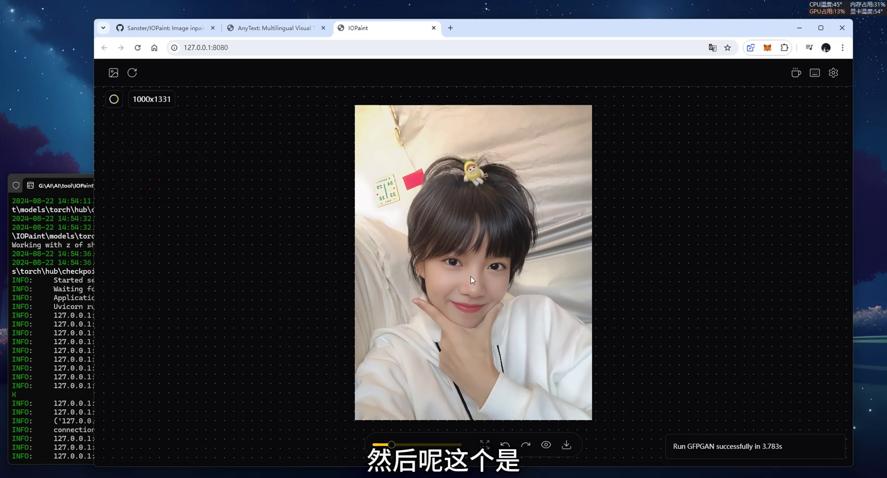
left_click(505, 445)
left_click(114, 99)
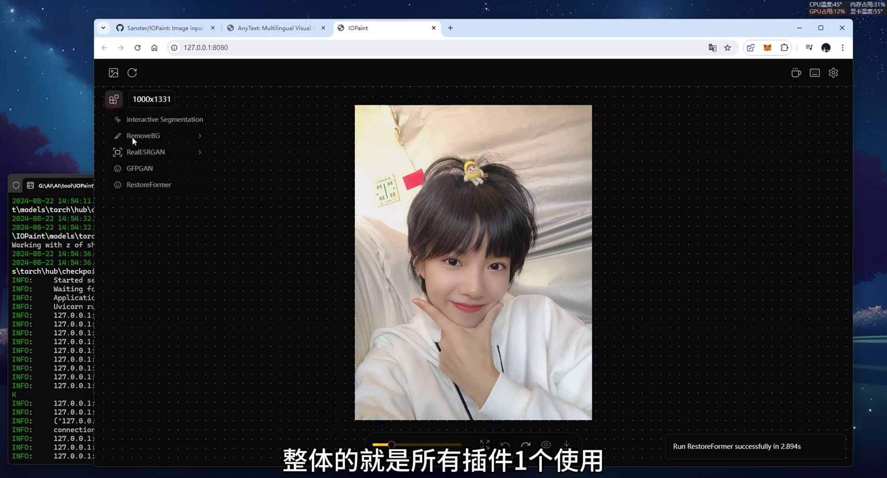